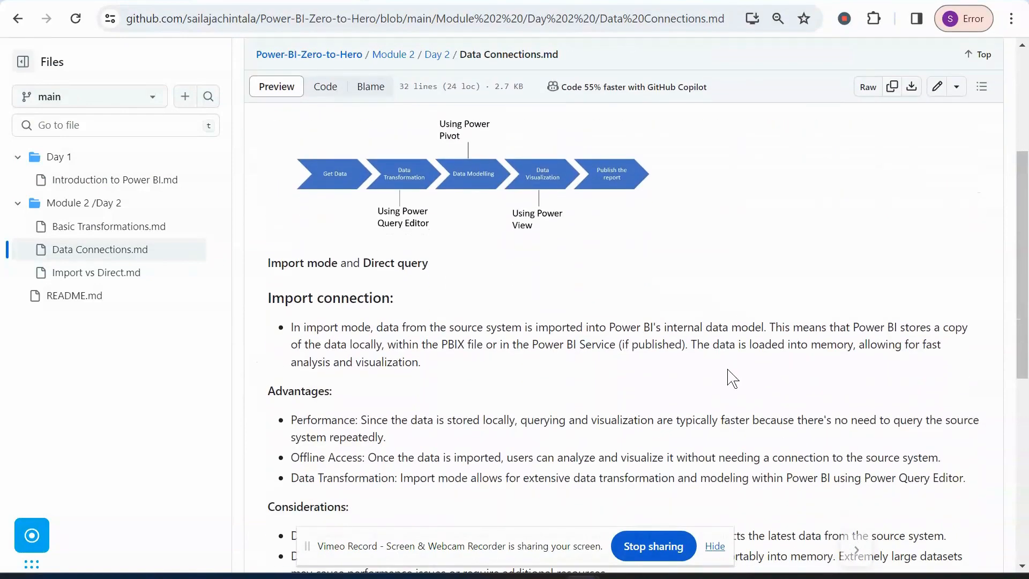
Switch to Power BI Desktop, create a blank report and open the full list of data source connectors.
scroll(729, 370, up, 3)
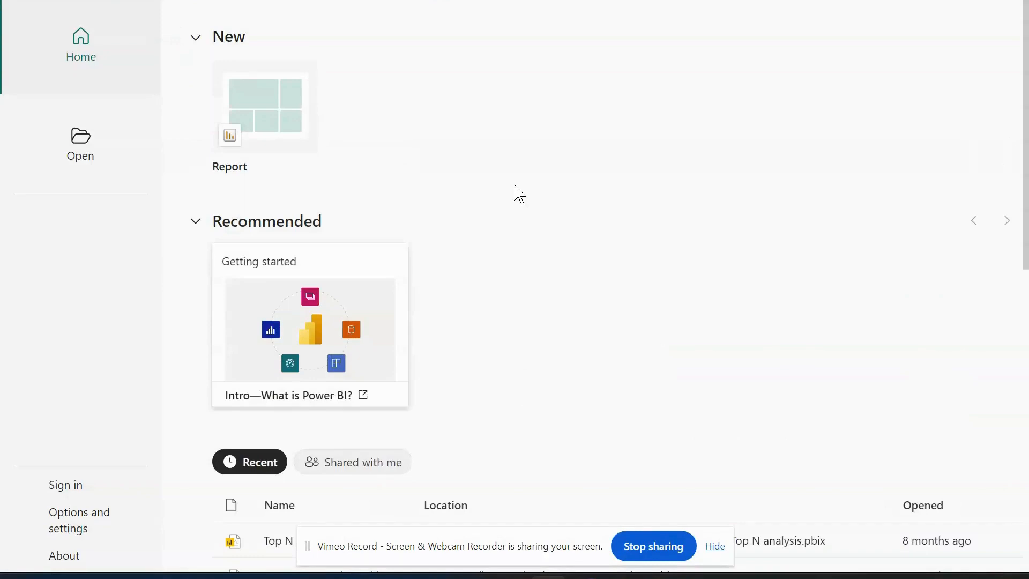
click(271, 129)
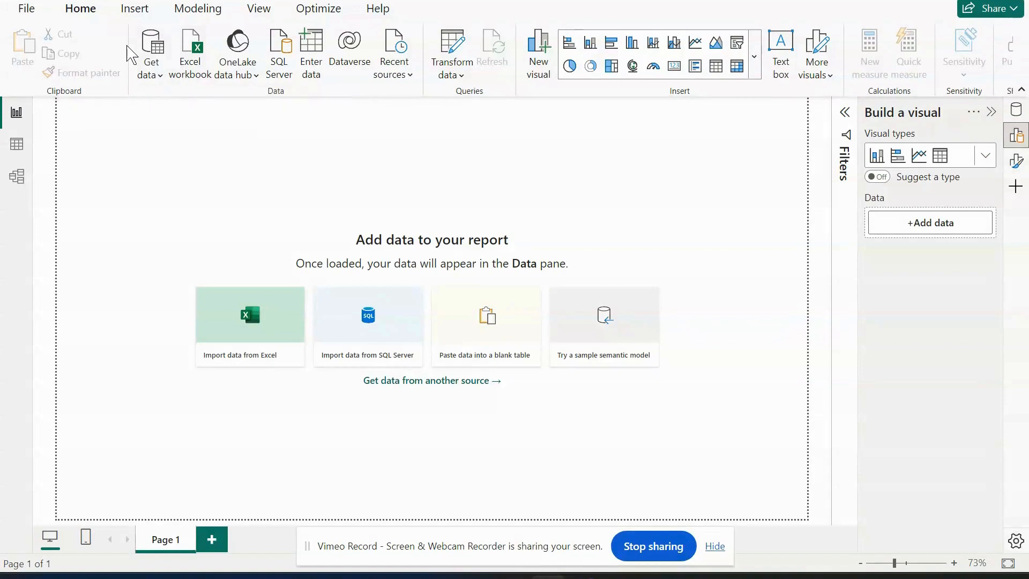
click(154, 80)
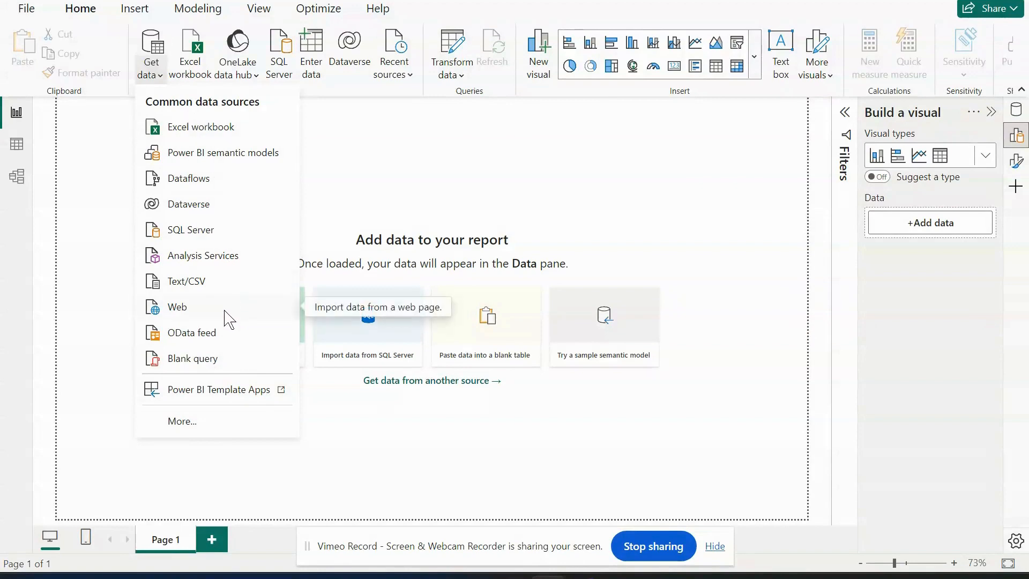
click(183, 423)
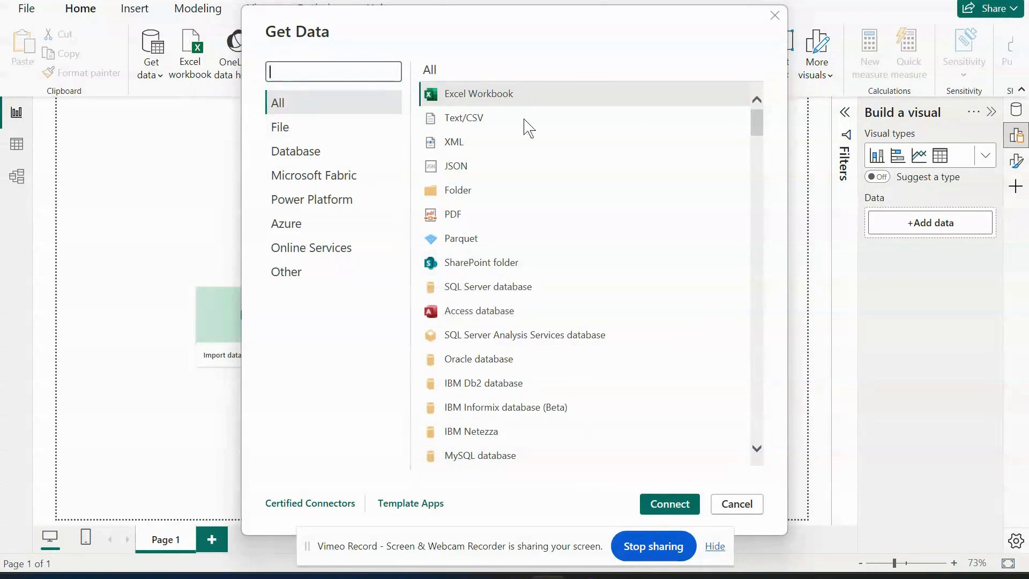
Search the data source connectors for "postgre".
scroll(617, 193, down, 2)
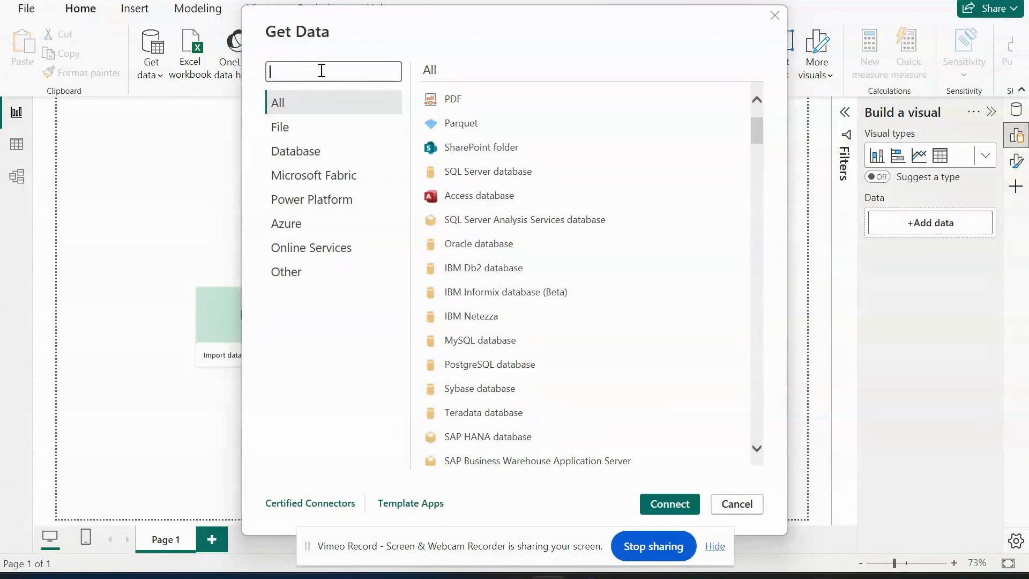
text(postgre)
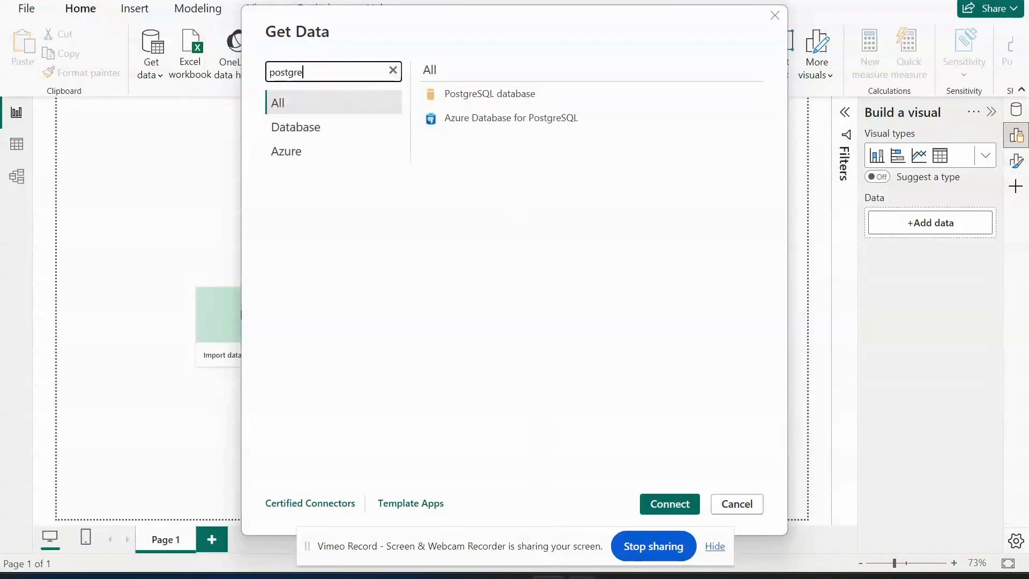
Switch to the browser and review the import connection and direct query sections of Data Connections.md.
mouse_move(576, 577)
click(501, 520)
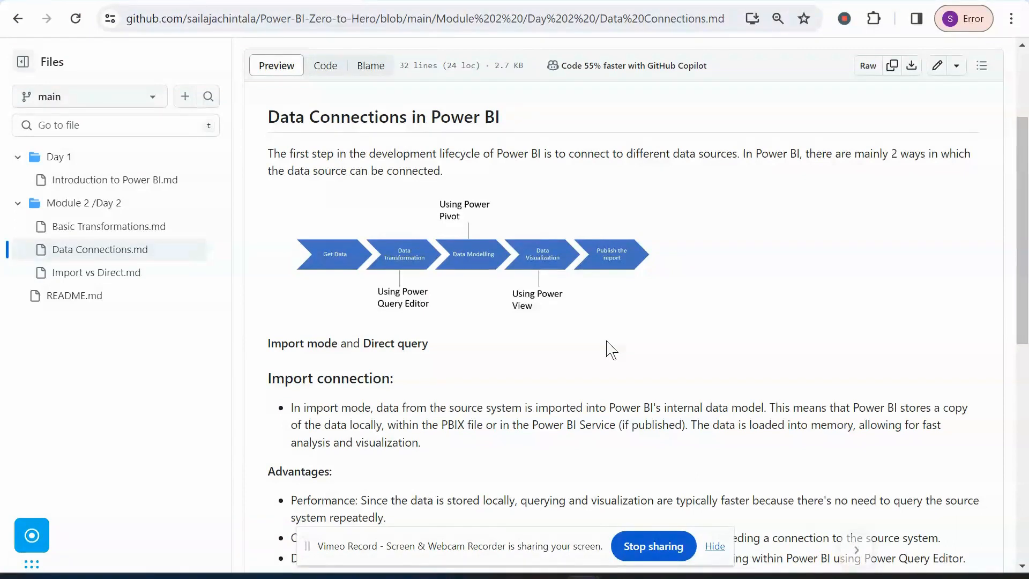
scroll(606, 348, down, 3)
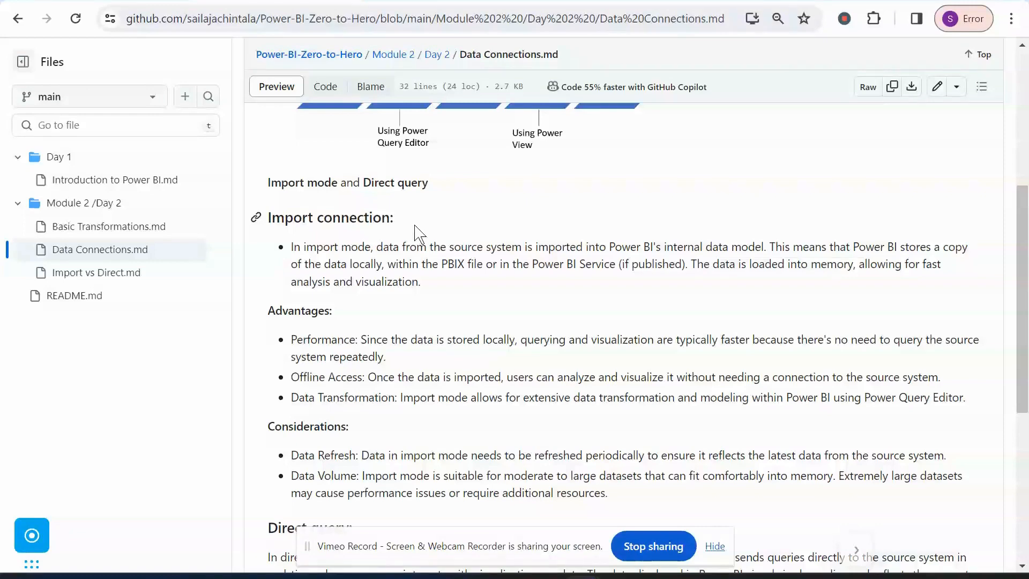
scroll(419, 237, down, 5)
mouse_move(688, 577)
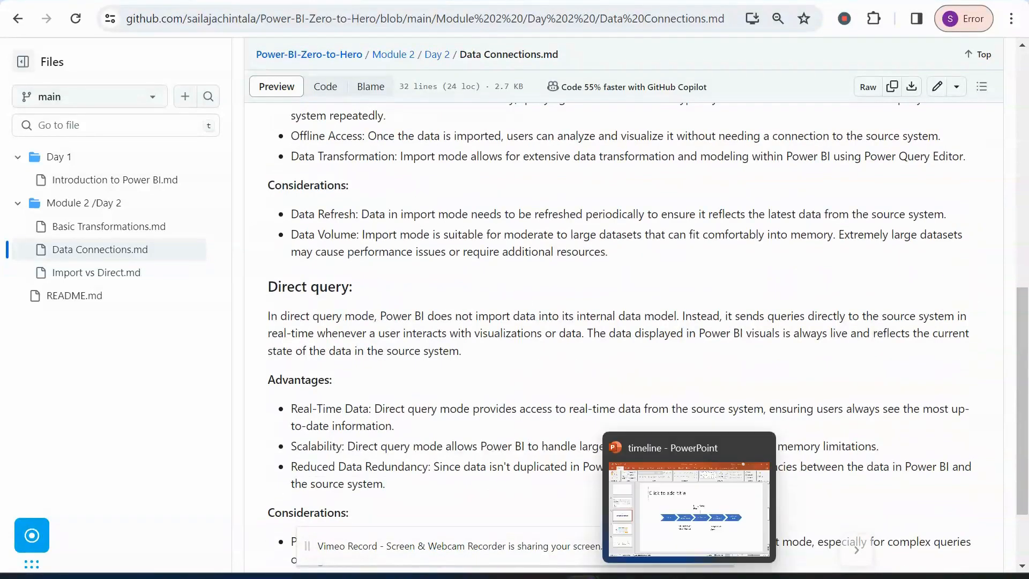
Switch back to Power BI Desktop, clear the connector search and connect to the Excel workbook Sample - Superstore.
click(549, 576)
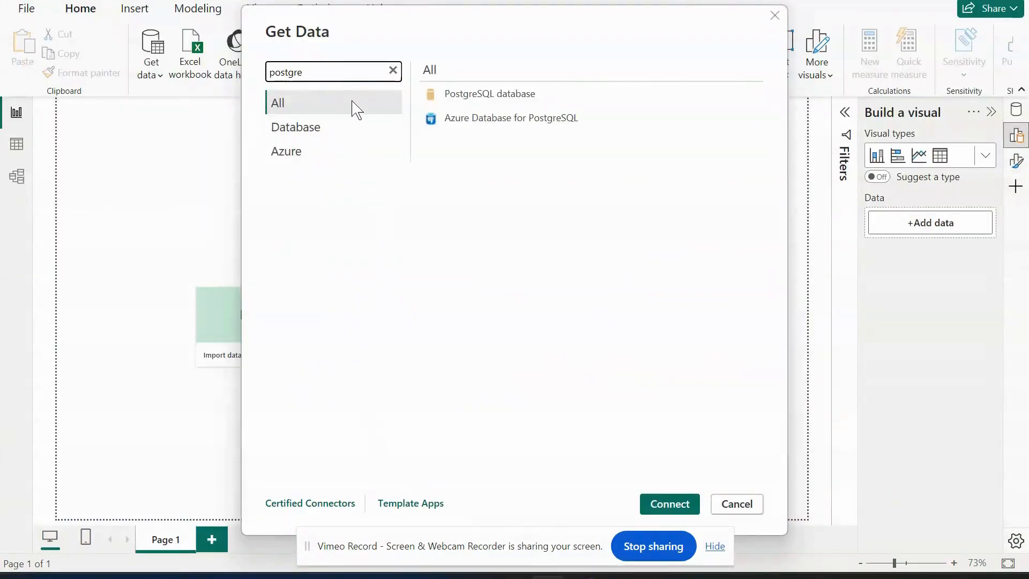
click(394, 72)
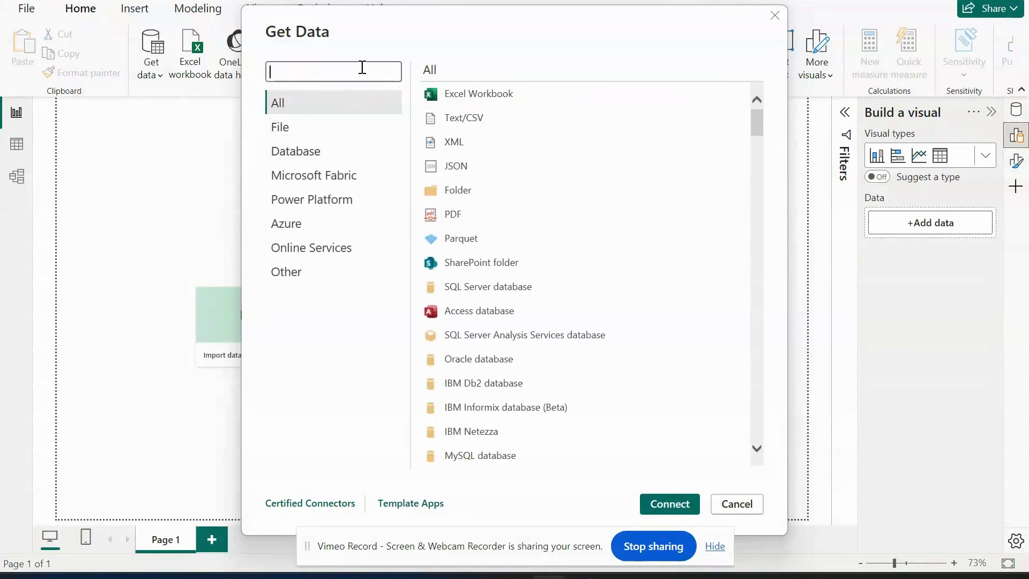
click(459, 94)
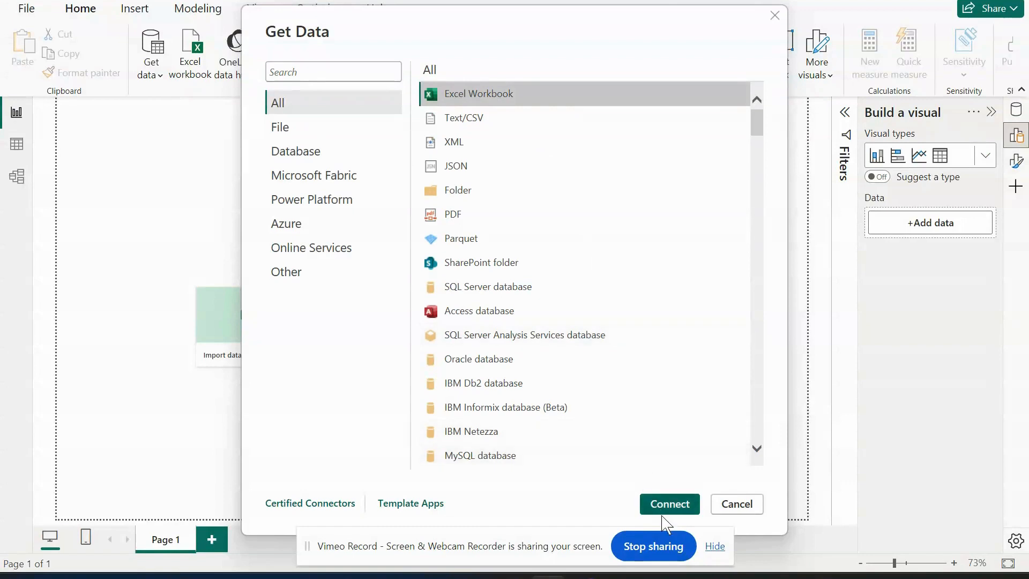
click(677, 509)
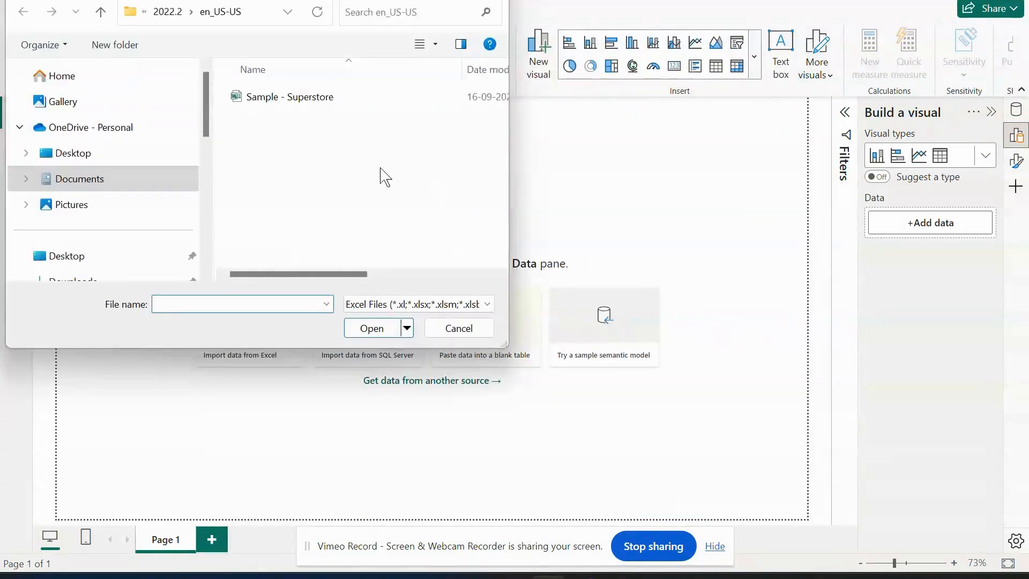
click(324, 98)
click(372, 329)
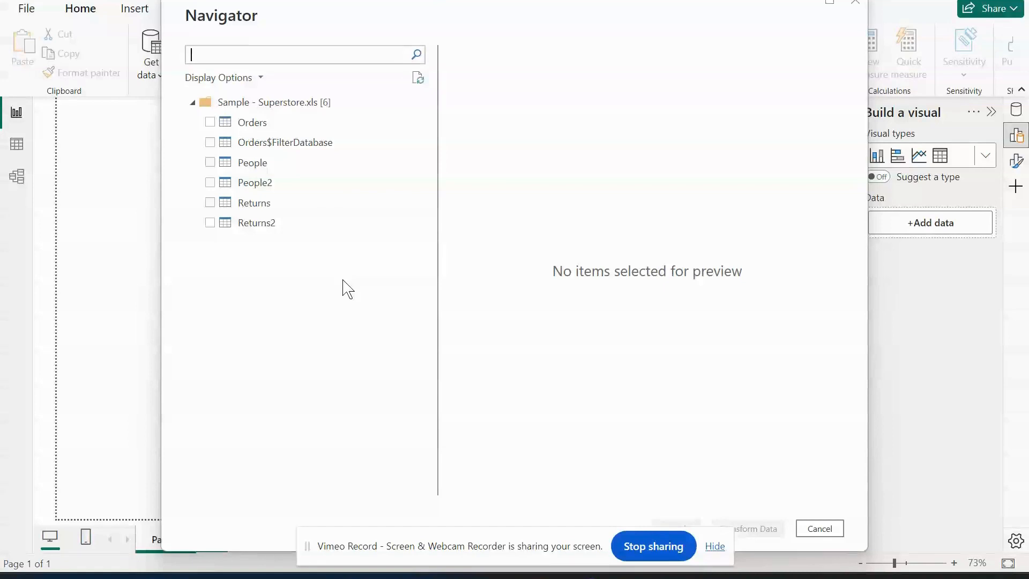
Choose the Orders table from the Superstore workbook and open it for transformation in Power Query Editor.
click(213, 125)
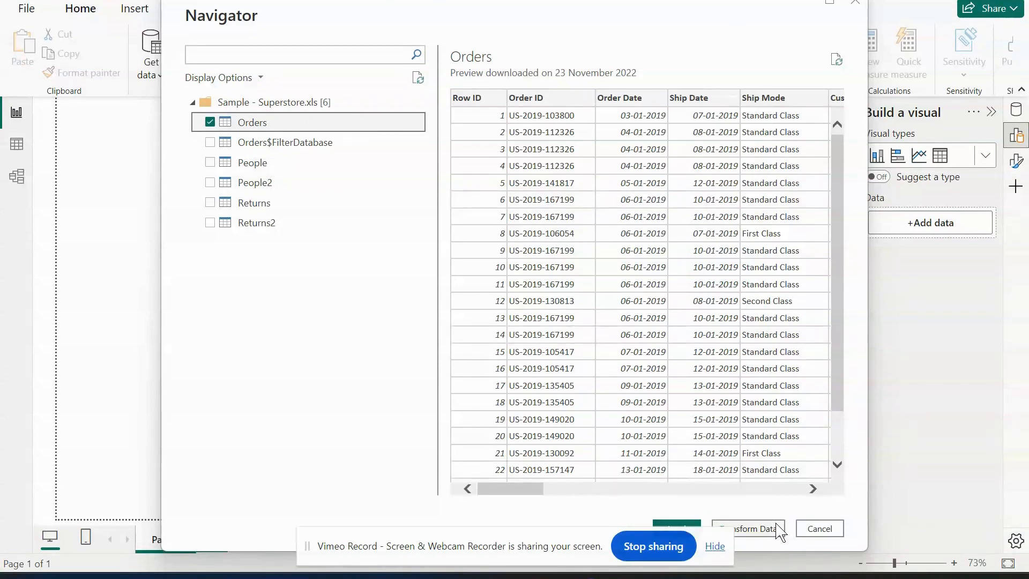
drag(663, 16, 660, 4)
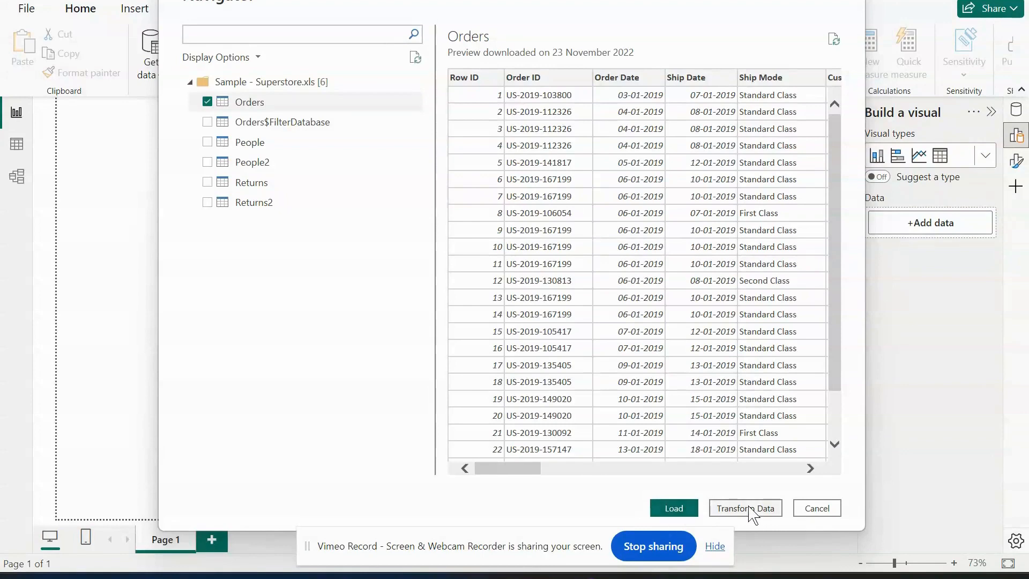
click(732, 509)
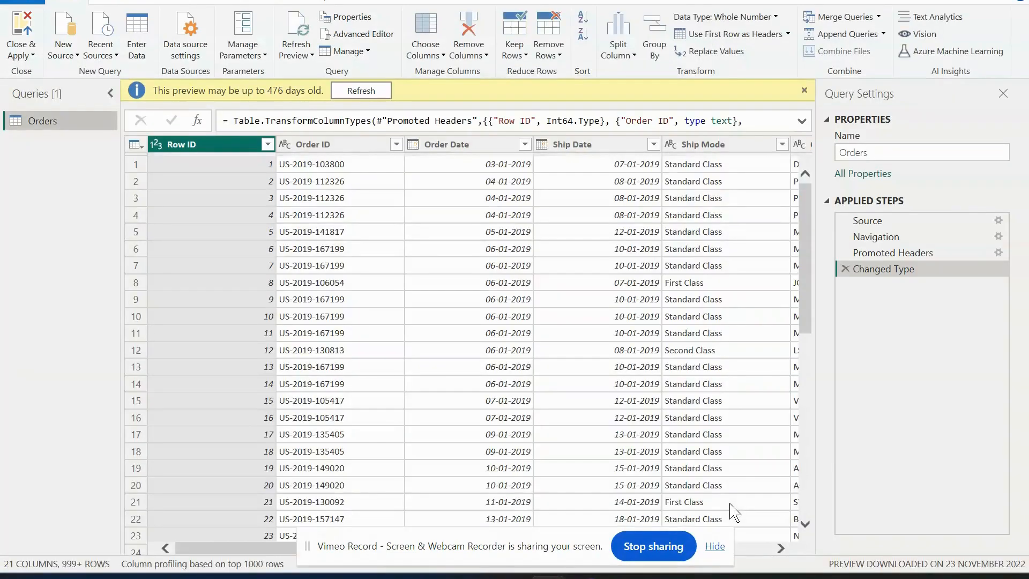
Dismiss the preview age notice, then close Power Query Editor and apply the Orders query to the report.
click(804, 90)
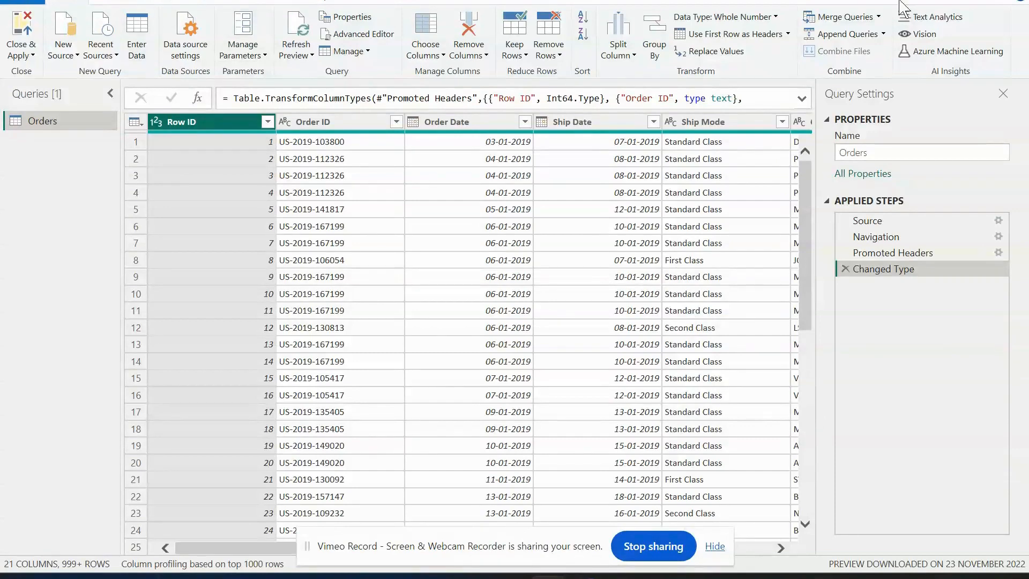
click(19, 46)
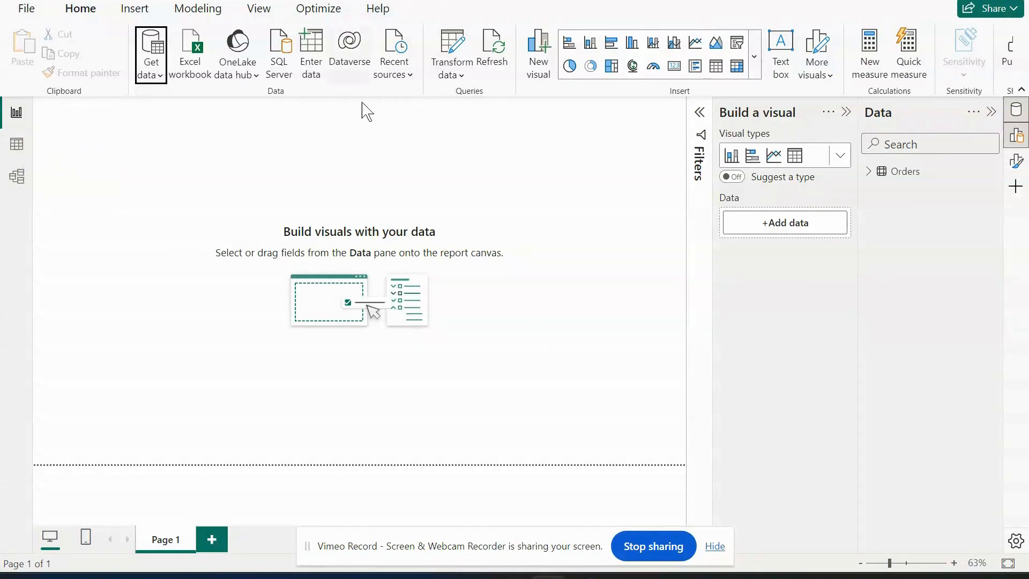
Inspect the loaded Orders rows in Table view, then return to Report view and expand the Orders field list.
click(18, 152)
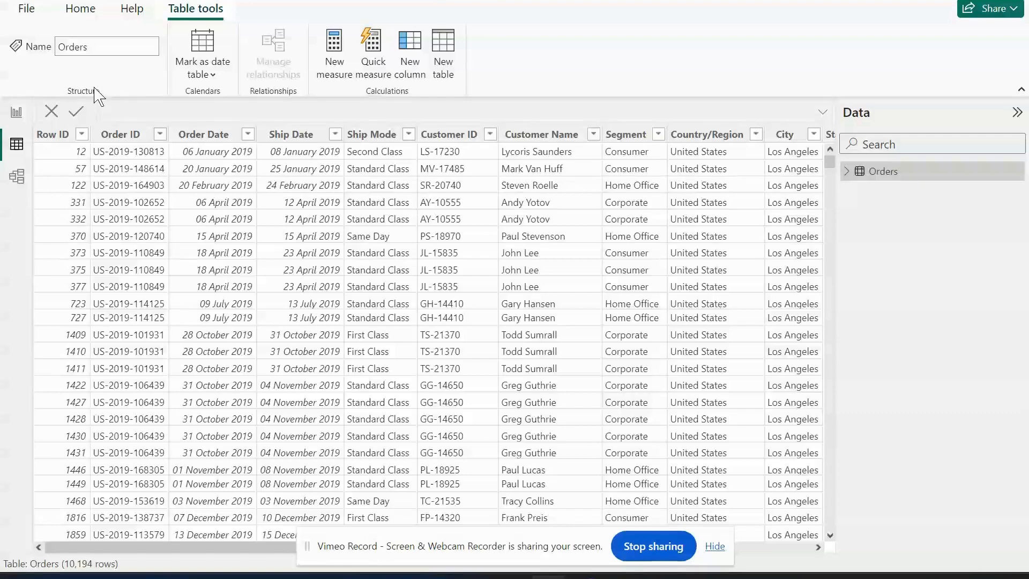
click(17, 112)
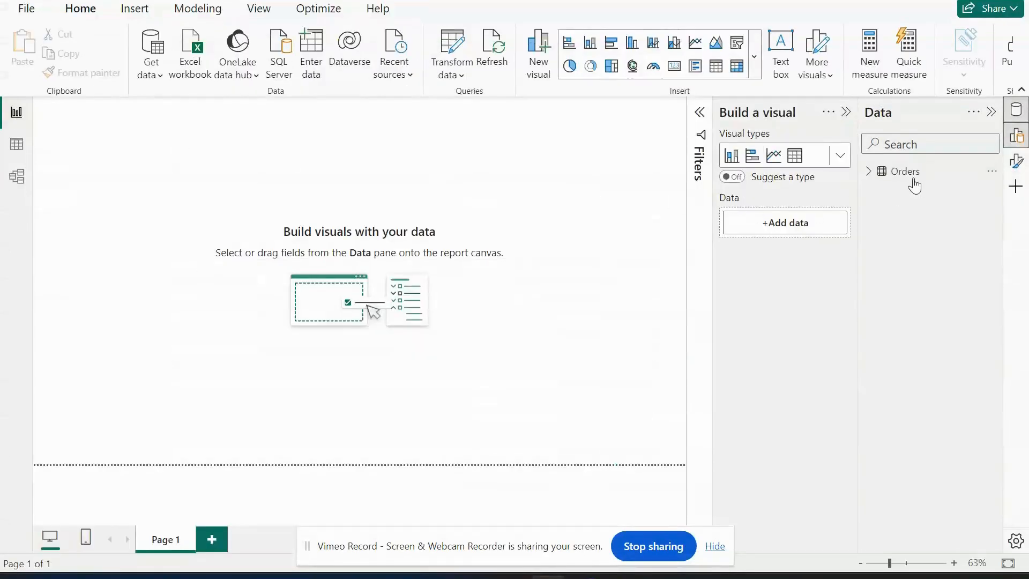
click(868, 171)
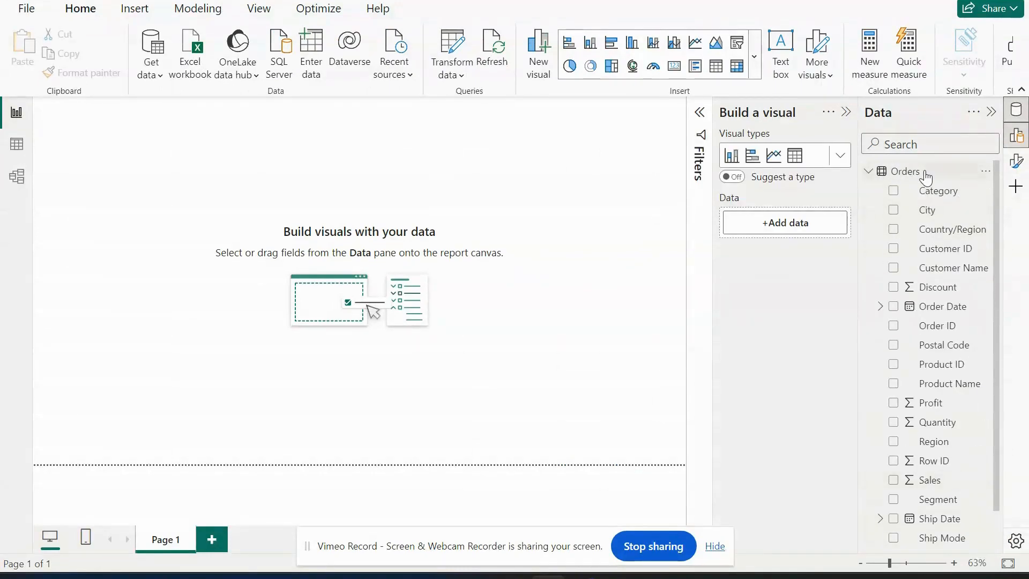
mouse_move(927, 177)
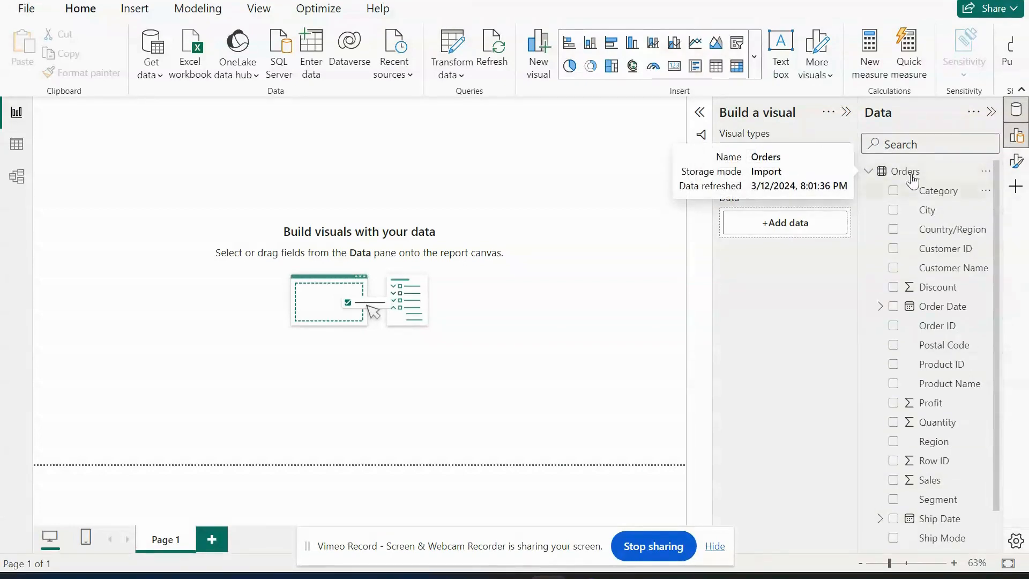
Switch to the browser and compare the advantages and considerations of import mode and direct query in the notes.
click(945, 2)
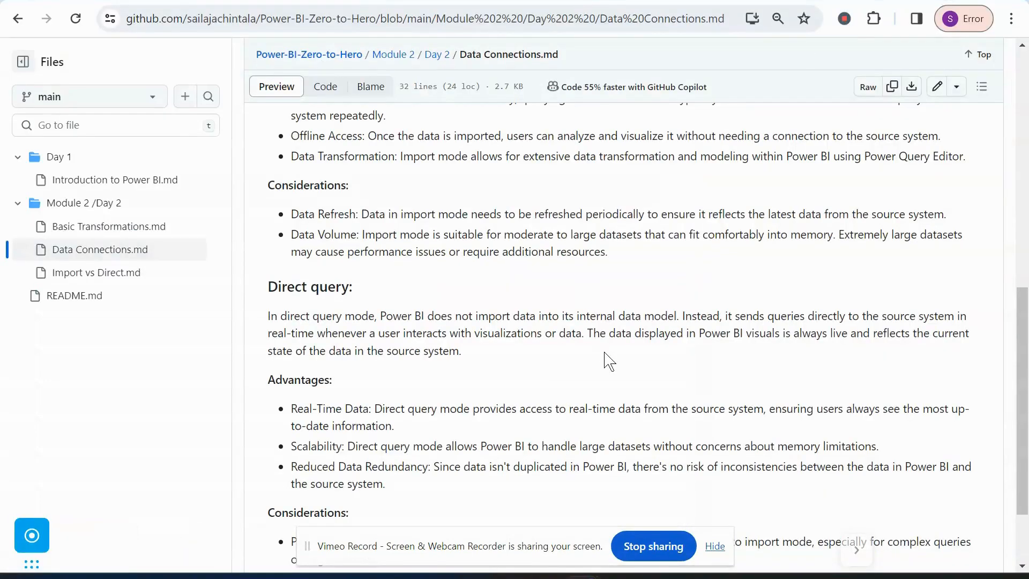
scroll(590, 333, up, 4)
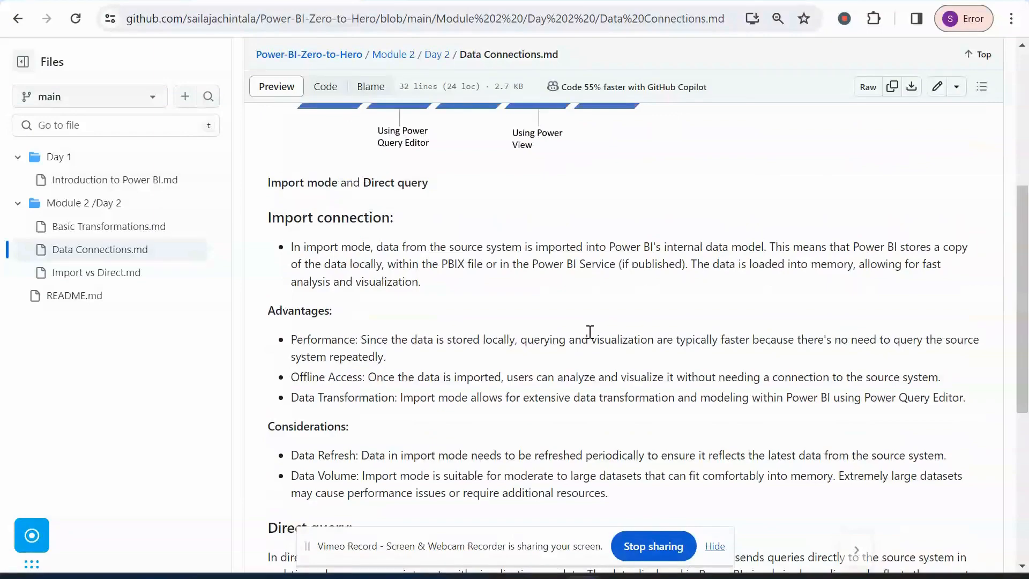
scroll(590, 333, down, 2)
scroll(590, 340, up, 3)
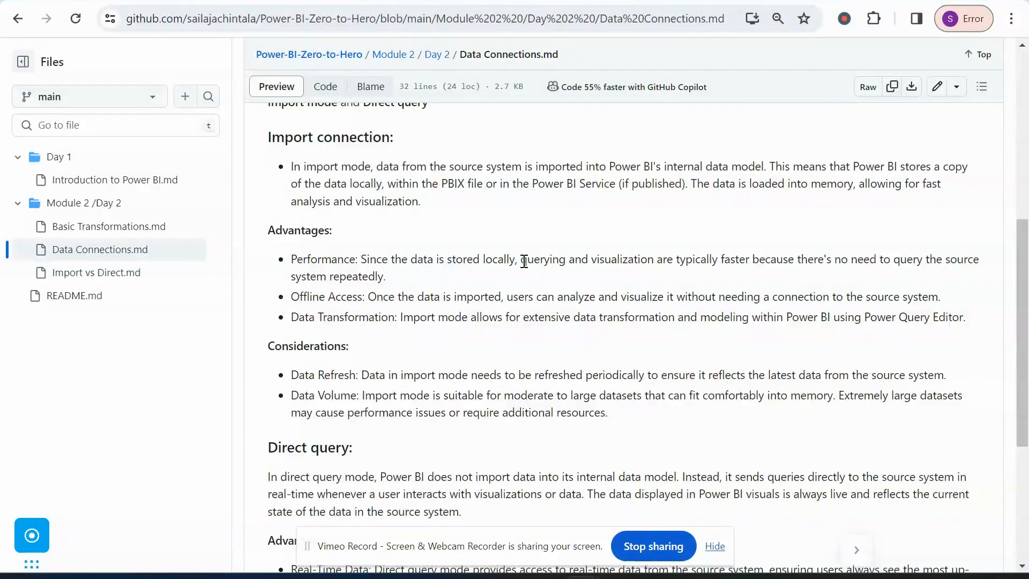
scroll(524, 261, down, 5)
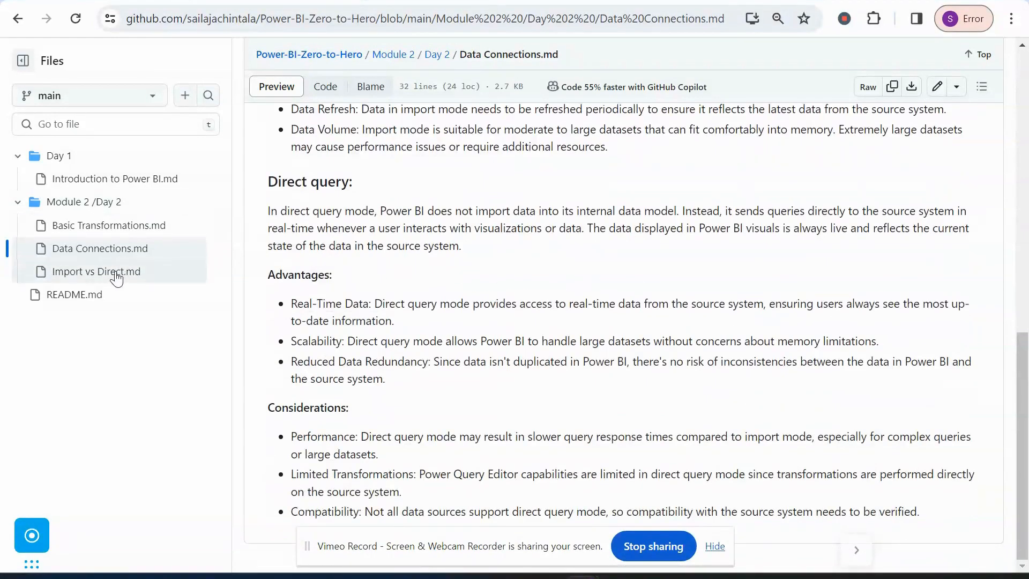
Open Import vs Direct.md and view its Import mechanism diagram at full size.
click(149, 273)
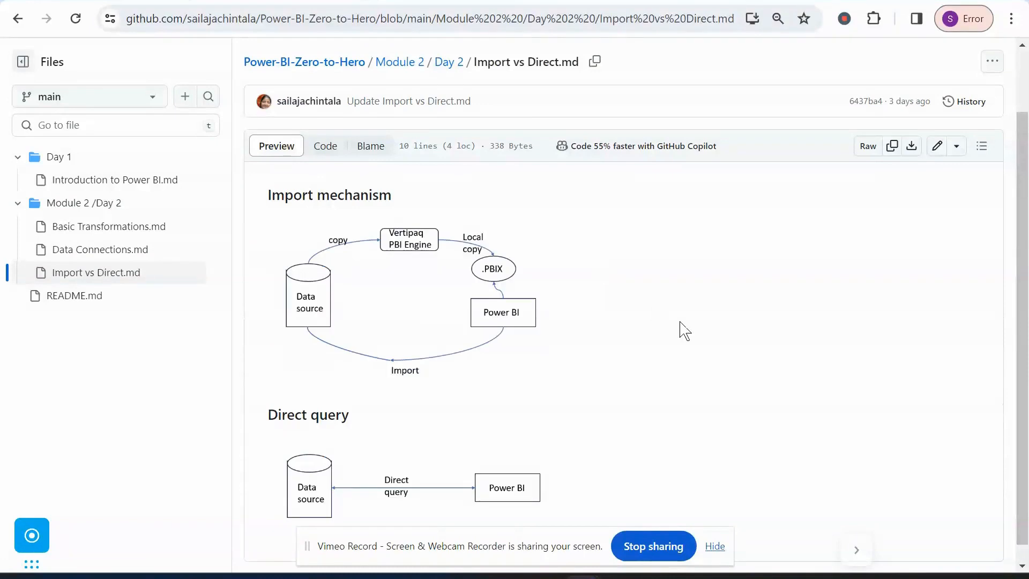
click(492, 343)
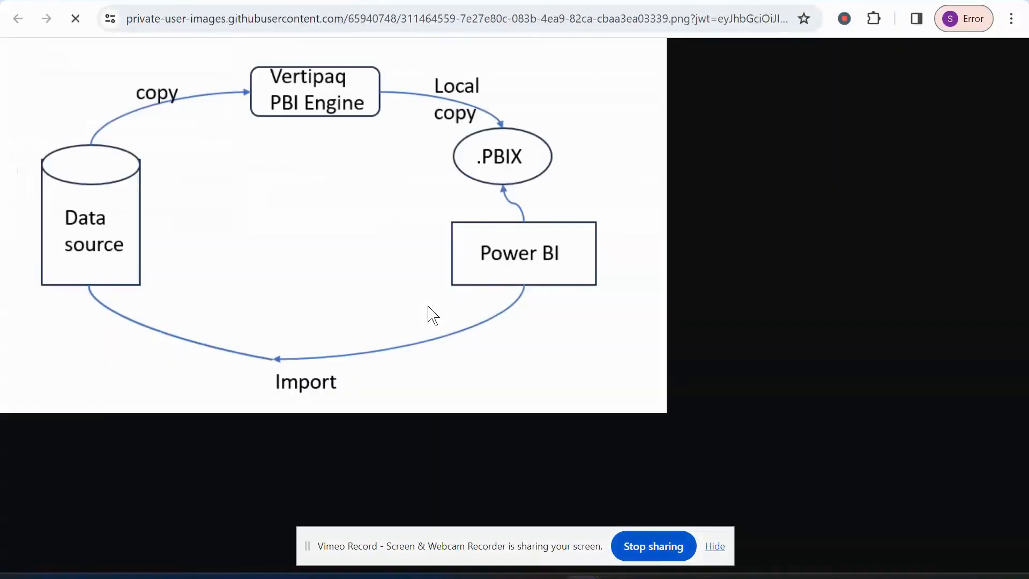
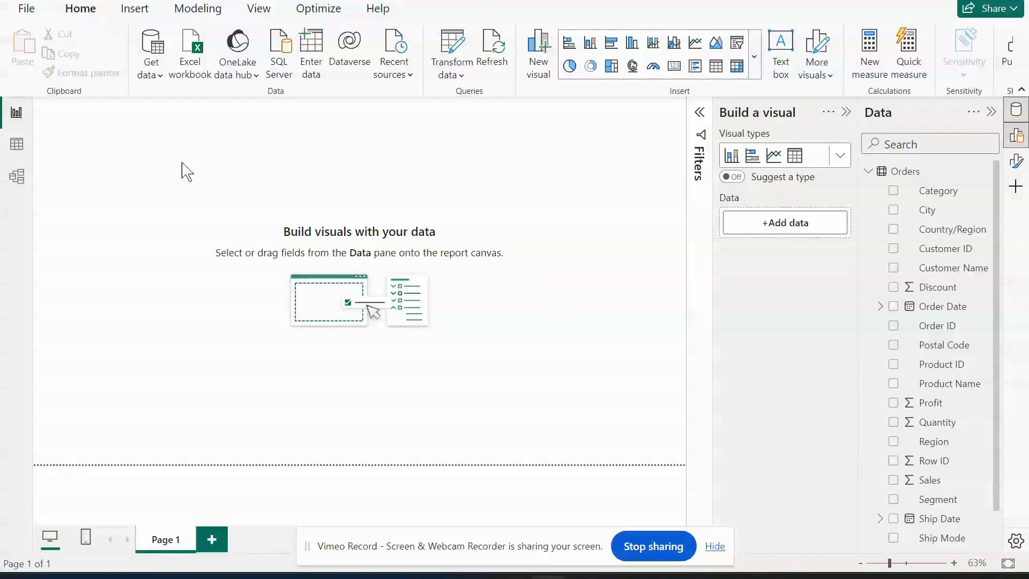
View the Orders table in Table view, then switch to the browser and go to the Direct query section of Import vs Direct.md.
click(8, 151)
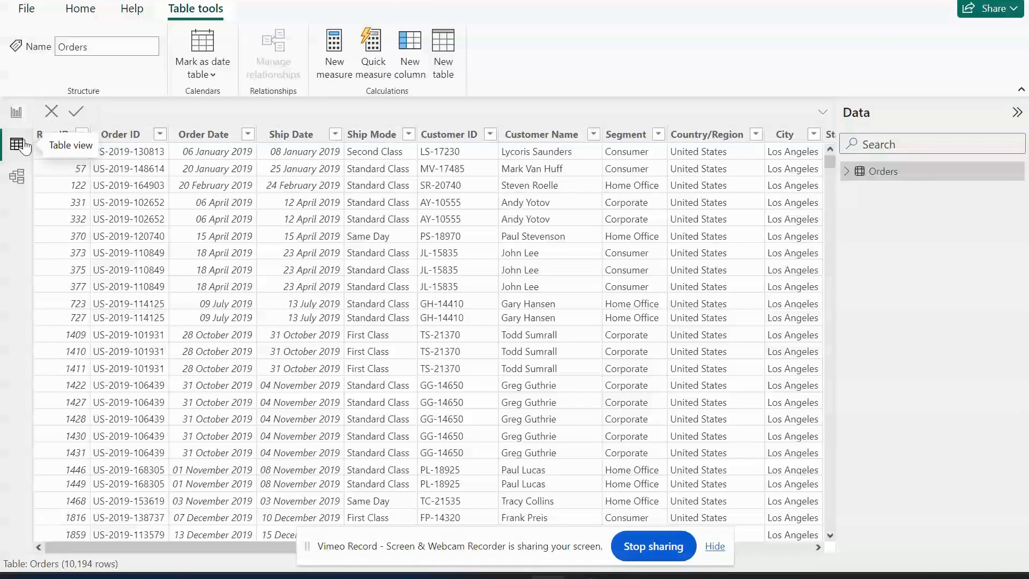
mouse_move(550, 577)
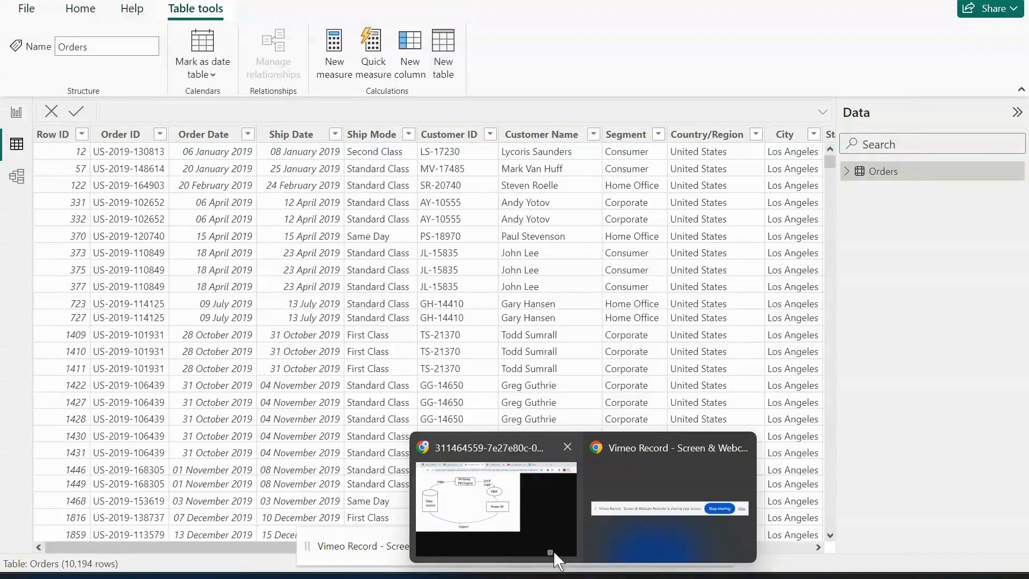
click(523, 528)
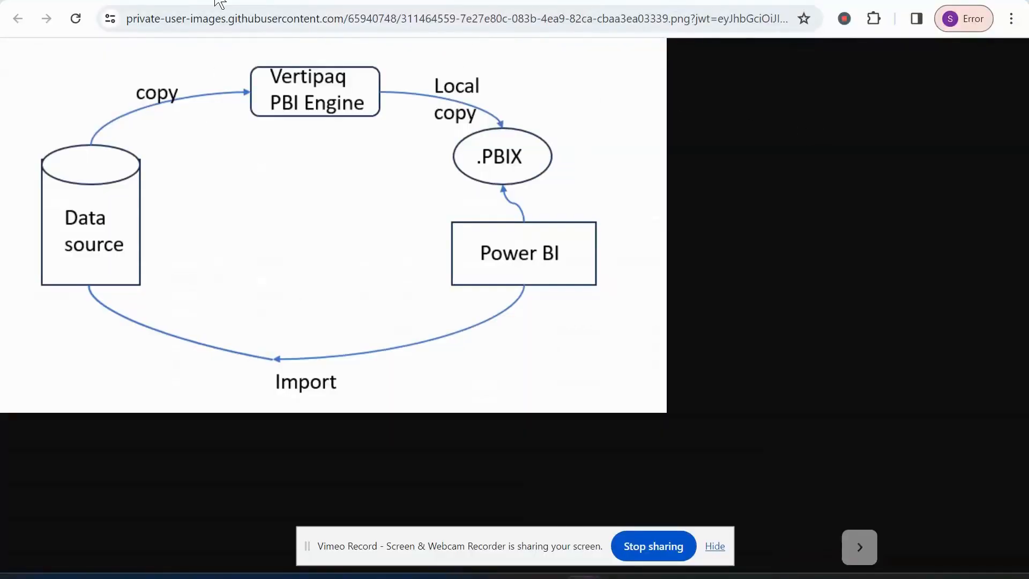
click(218, 3)
scroll(544, 372, down, 1)
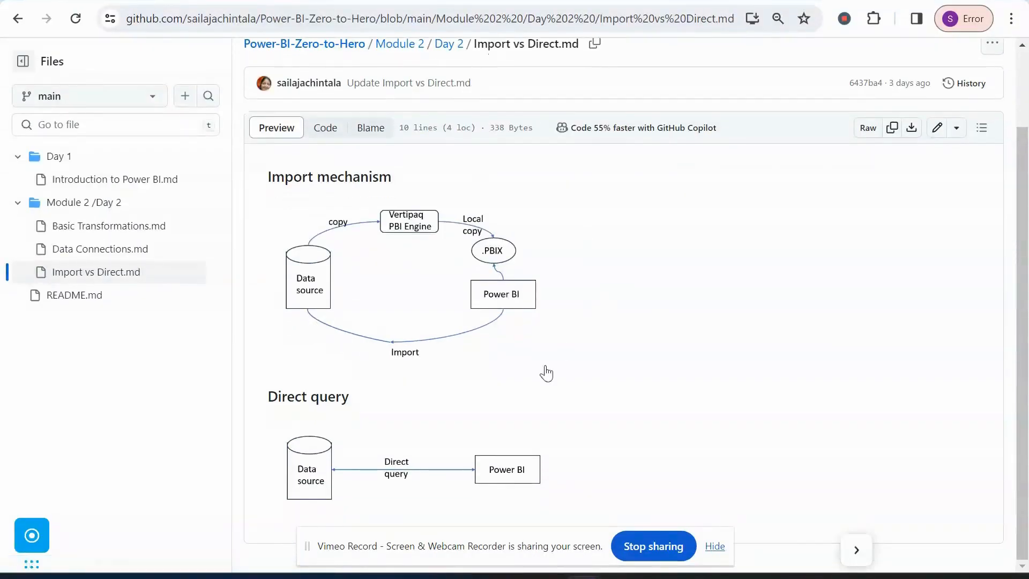
Try to open the Direct query diagram at full size, then return to the Import vs Direct.md notes.
click(470, 460)
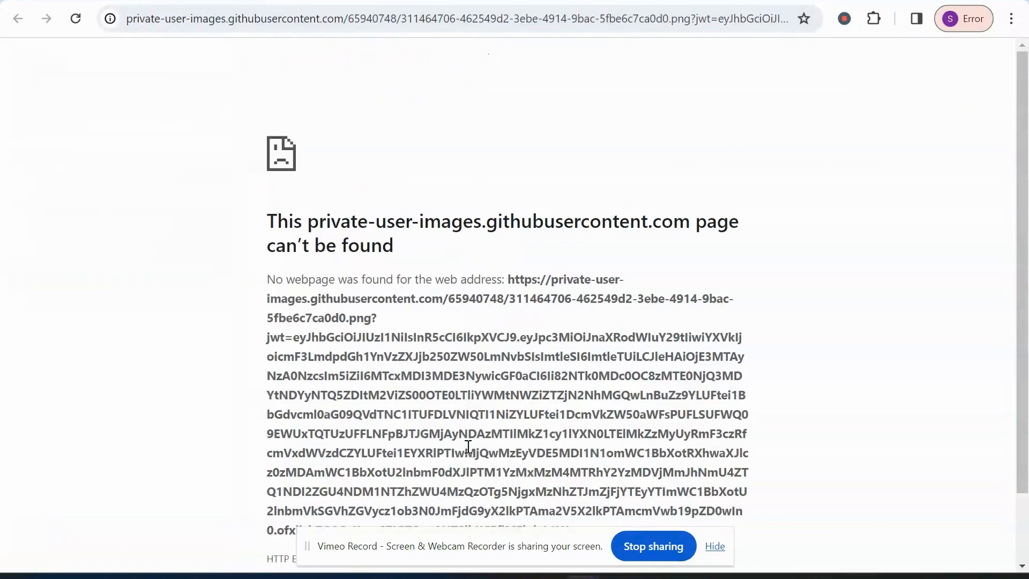
click(366, 1)
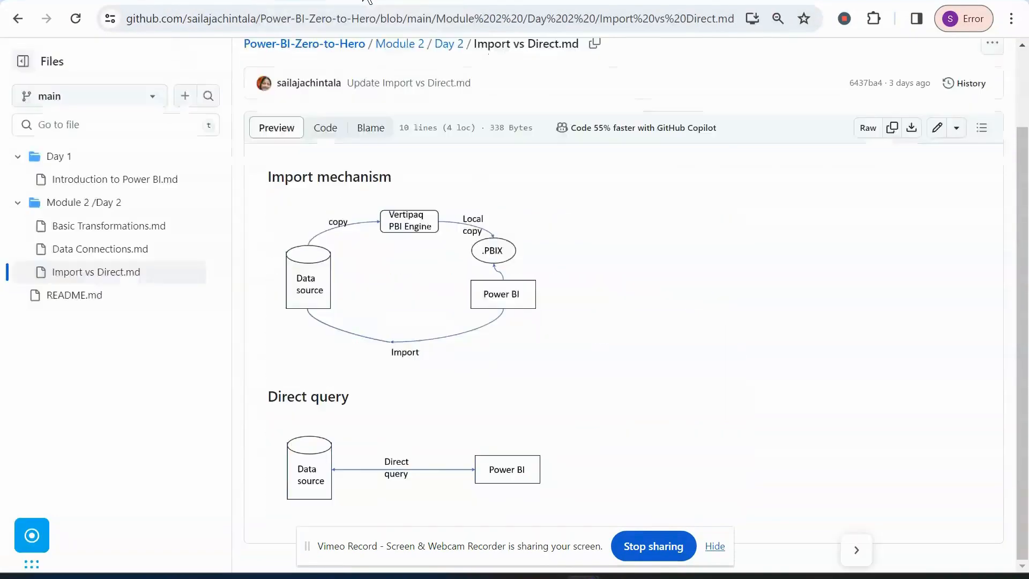
click(432, 474)
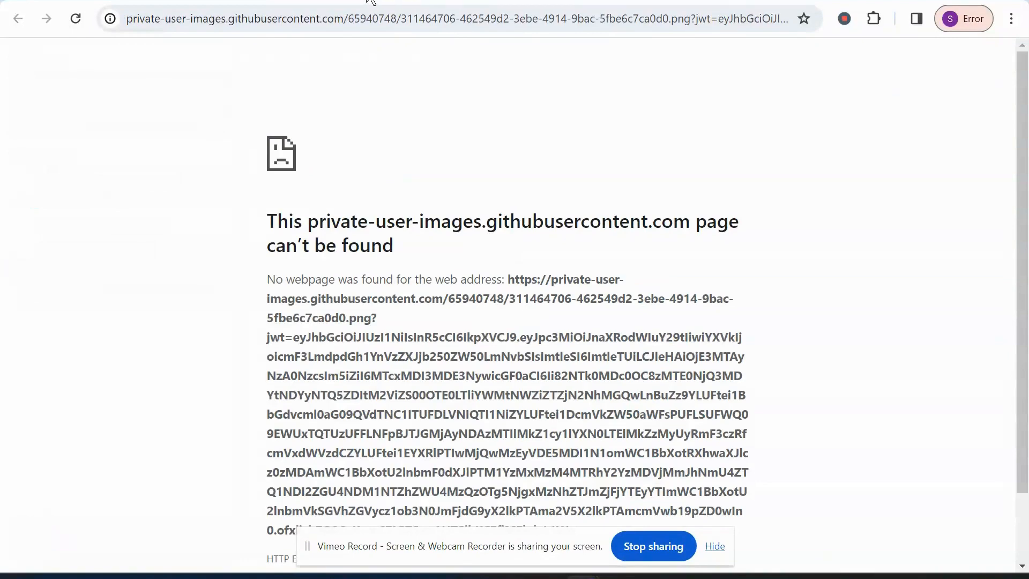
click(370, 1)
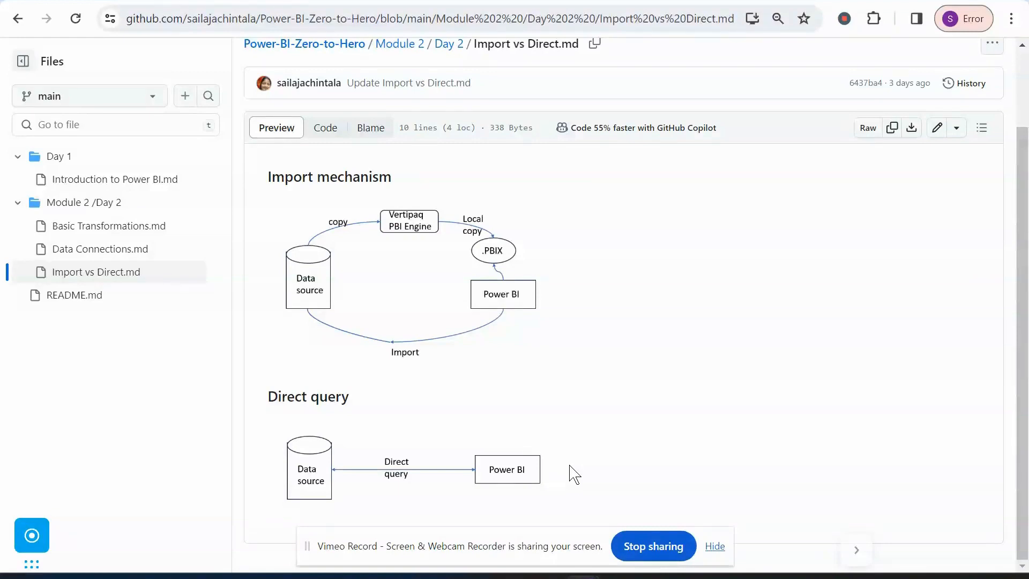
Switch to Power BI's Report view, search the data sources for "postgres" and start a PostgreSQL database connection.
key(alt+Tab)
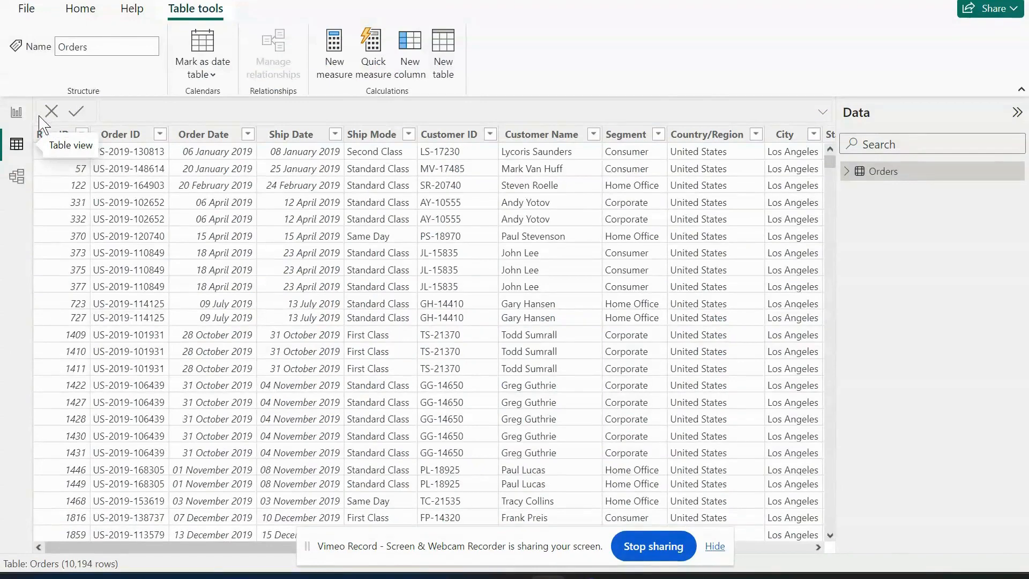
click(17, 112)
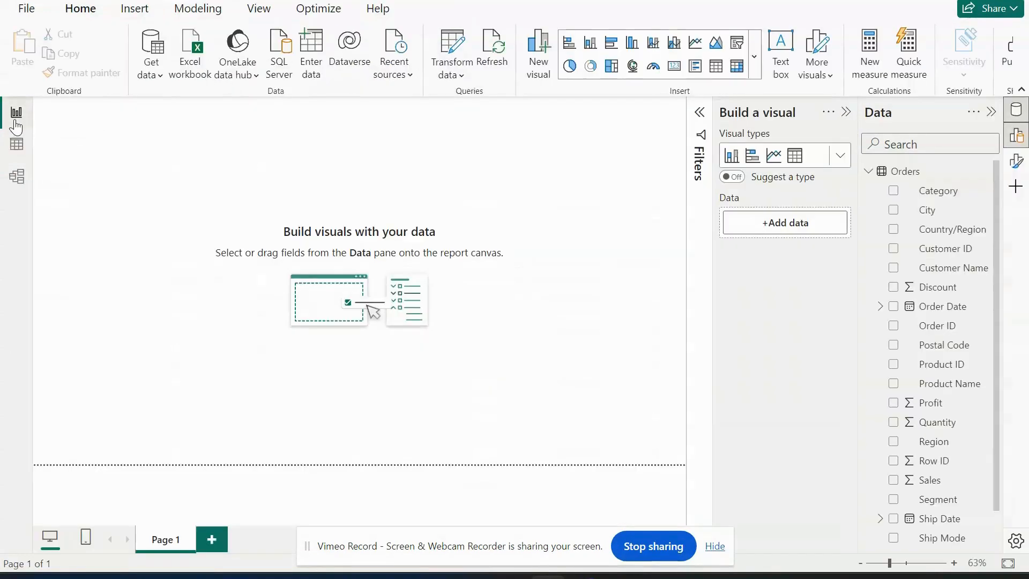
click(159, 79)
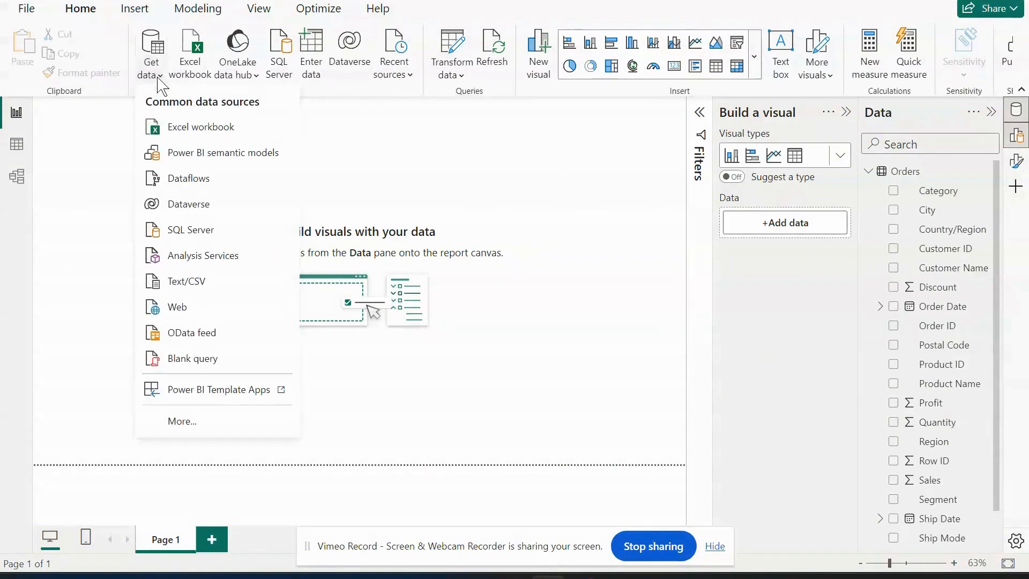
click(203, 423)
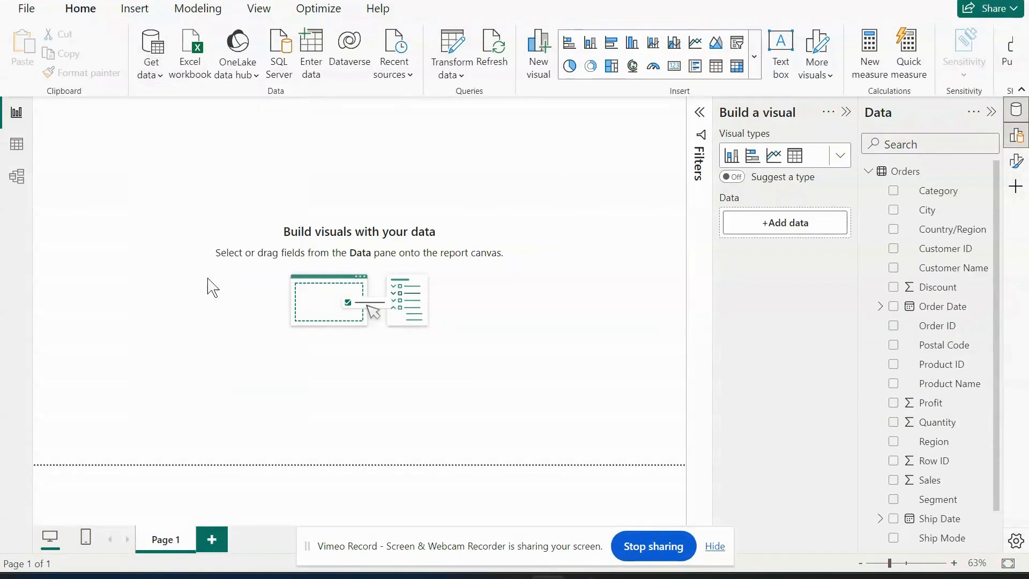
text(postgres)
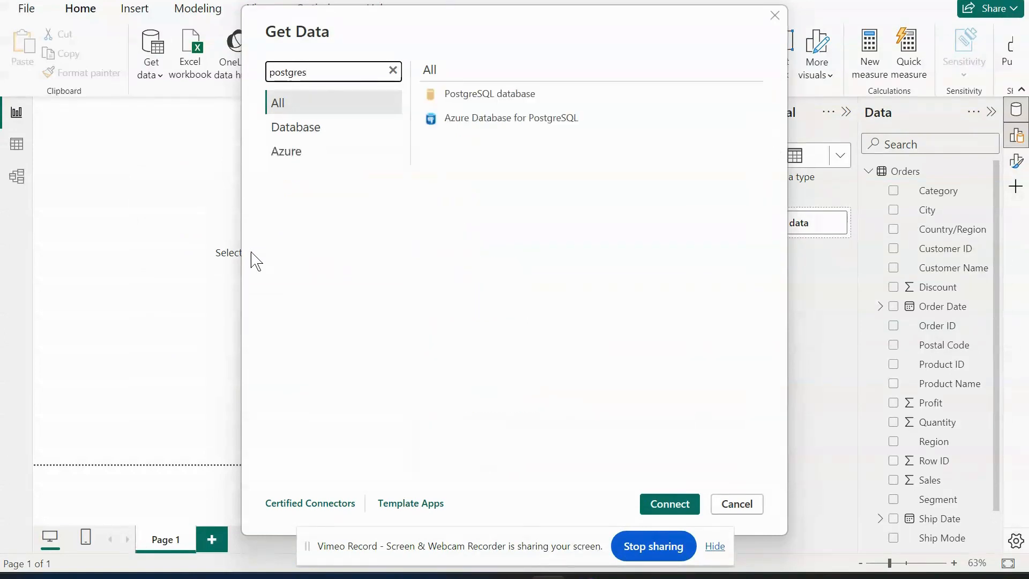
click(514, 100)
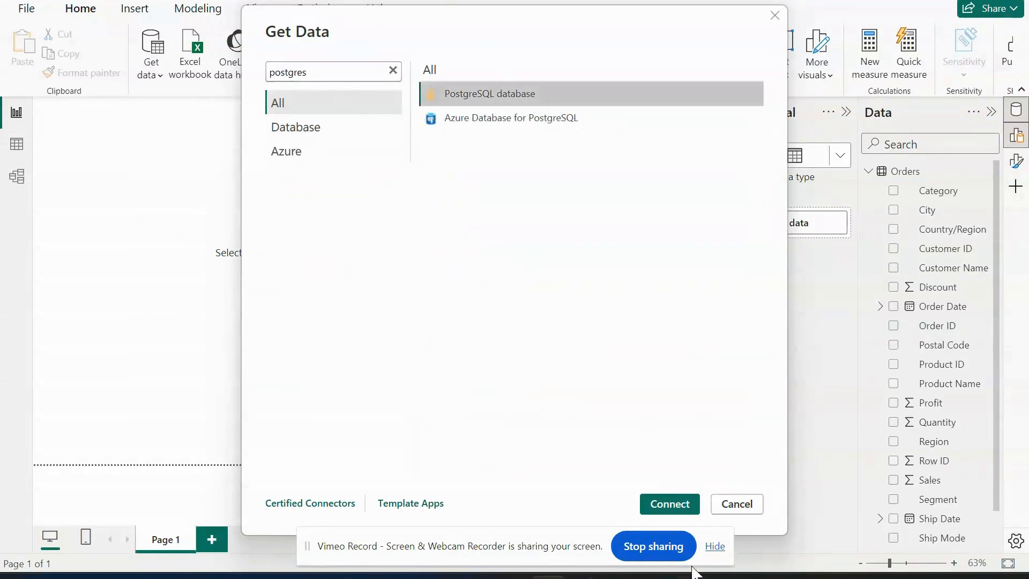
click(670, 505)
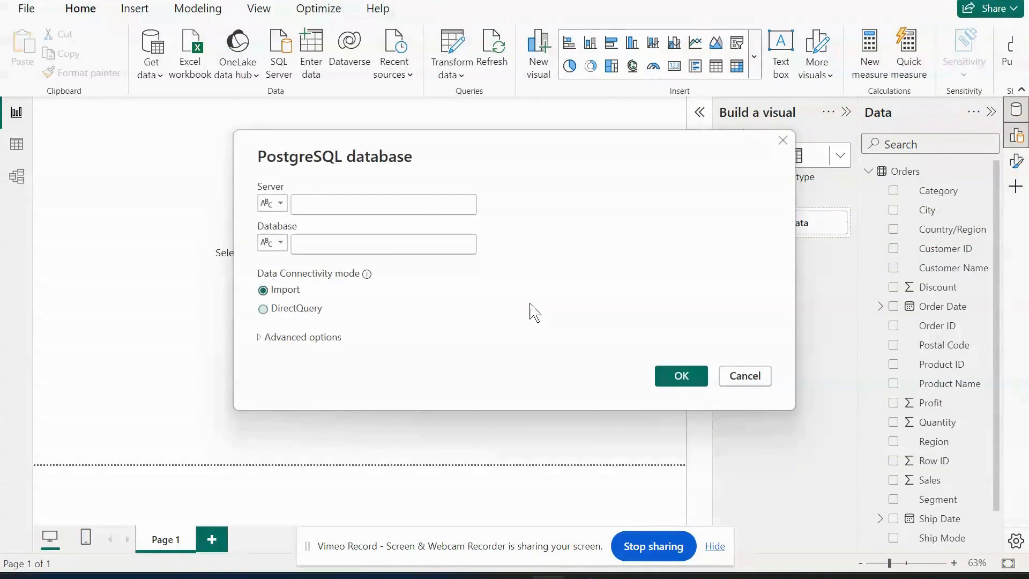
Set the PostgreSQL connection's server to localhost:5432 and make the Database field ready for entry.
text(loac)
key(BackSpace)
key(BackSpace)
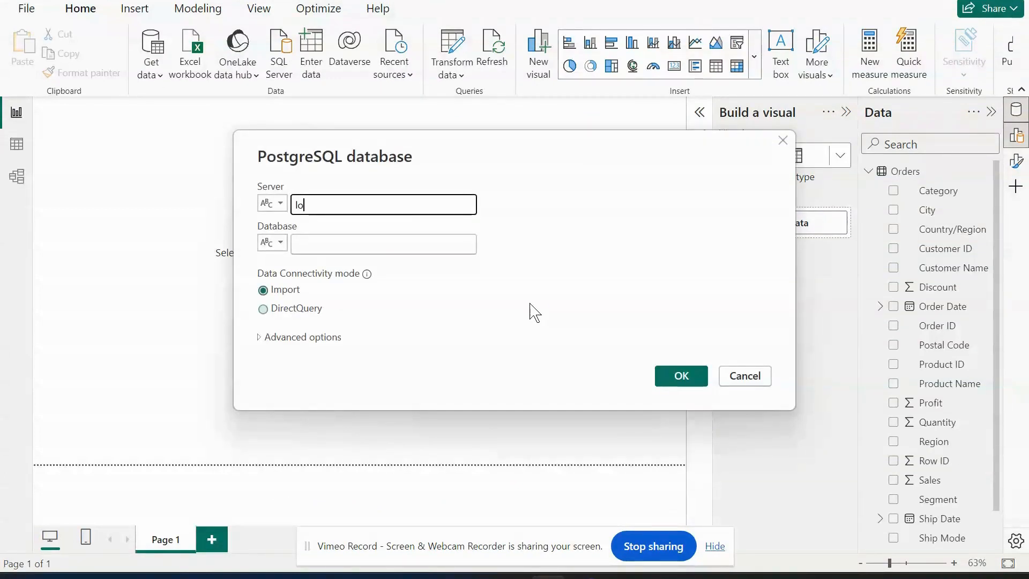
text(calhost:5432)
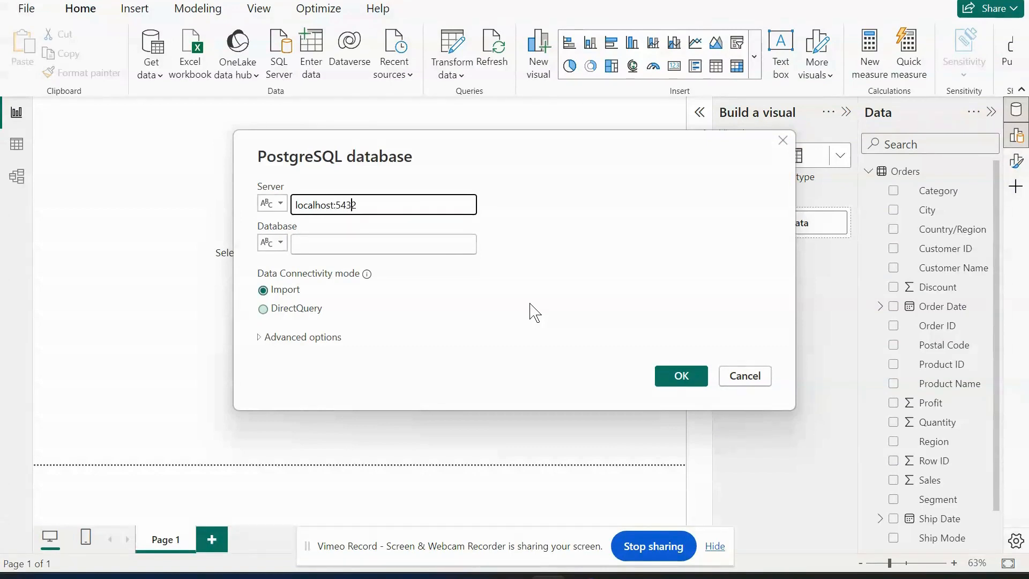
key(Tab)
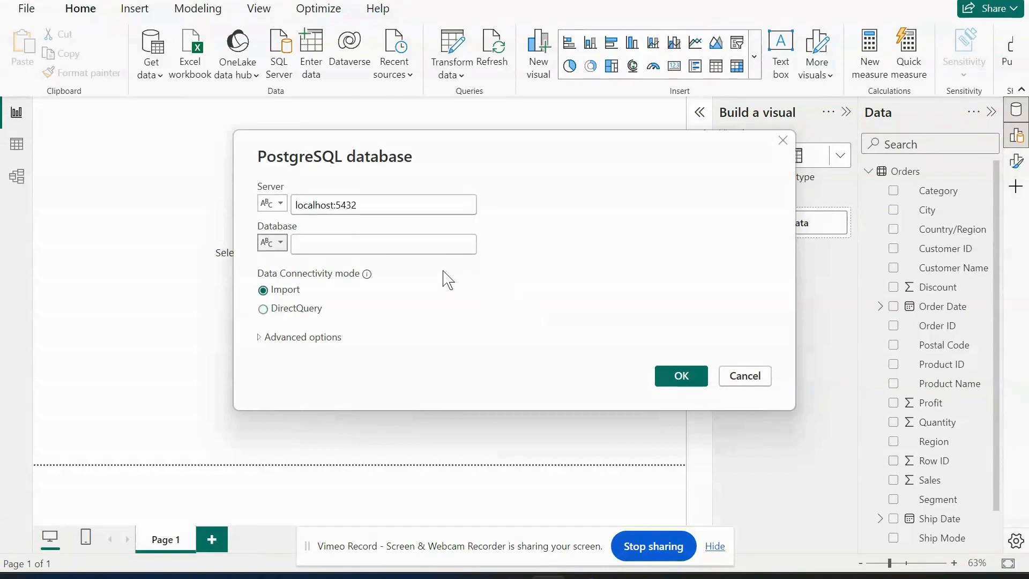
click(446, 250)
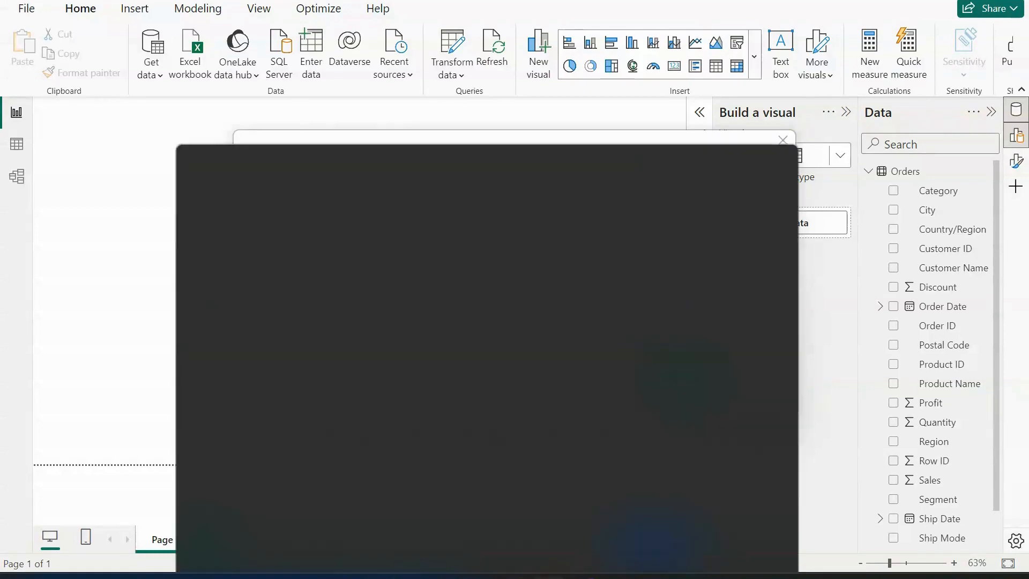
Find pgAdmin 4 with the Windows search, launch it and bring its window to the front.
key(super)
text(postgre)
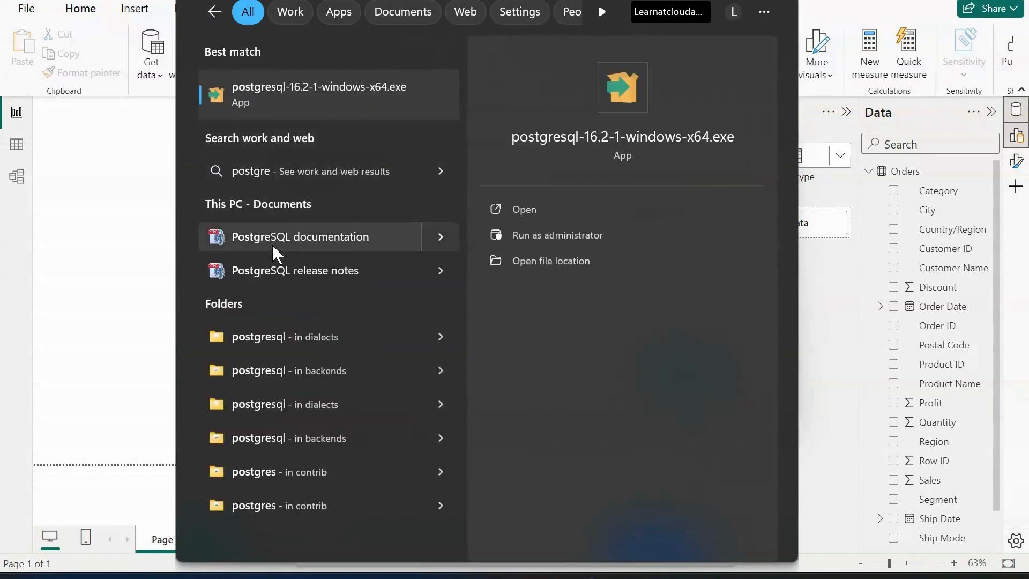
key(BackSpace)
key(BackSpace)
key(BackSpace)
key(BackSpace)
key(BackSpace)
key(BackSpace)
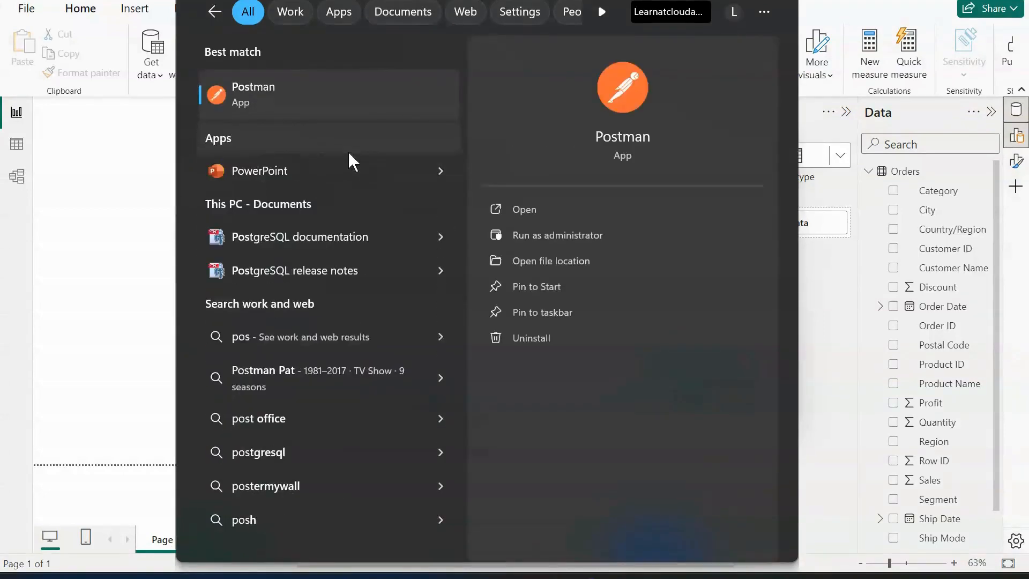
text(gad)
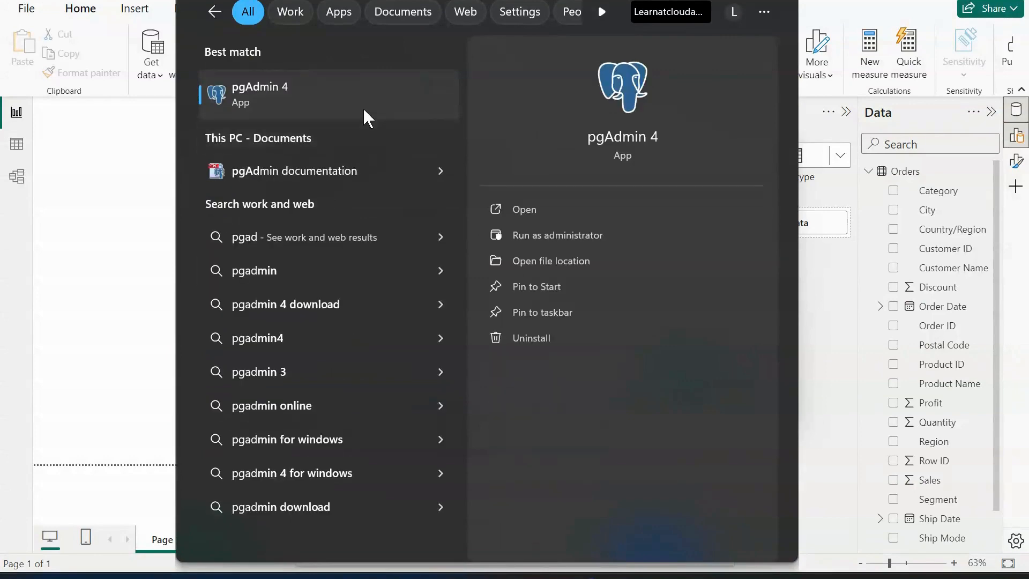
click(363, 107)
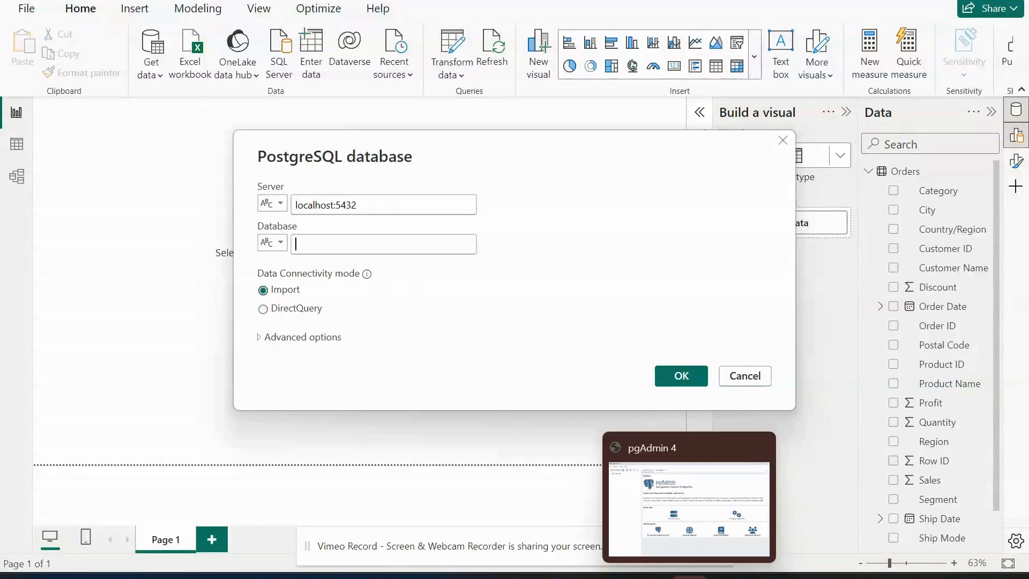
click(690, 577)
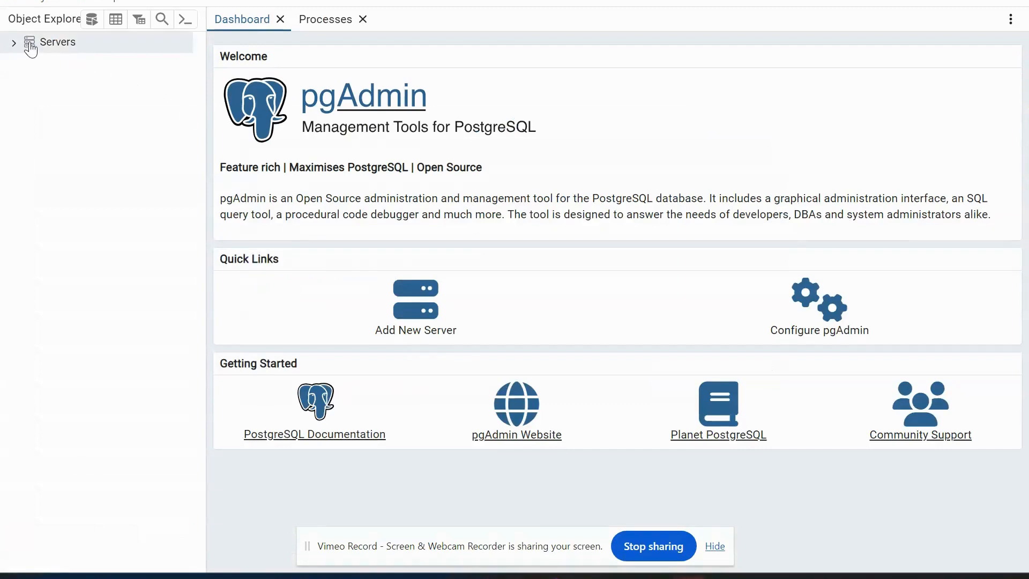
Connect to the PostgreSQL 16 server with the account password, then expand its postgres and amazon_db databases.
click(21, 47)
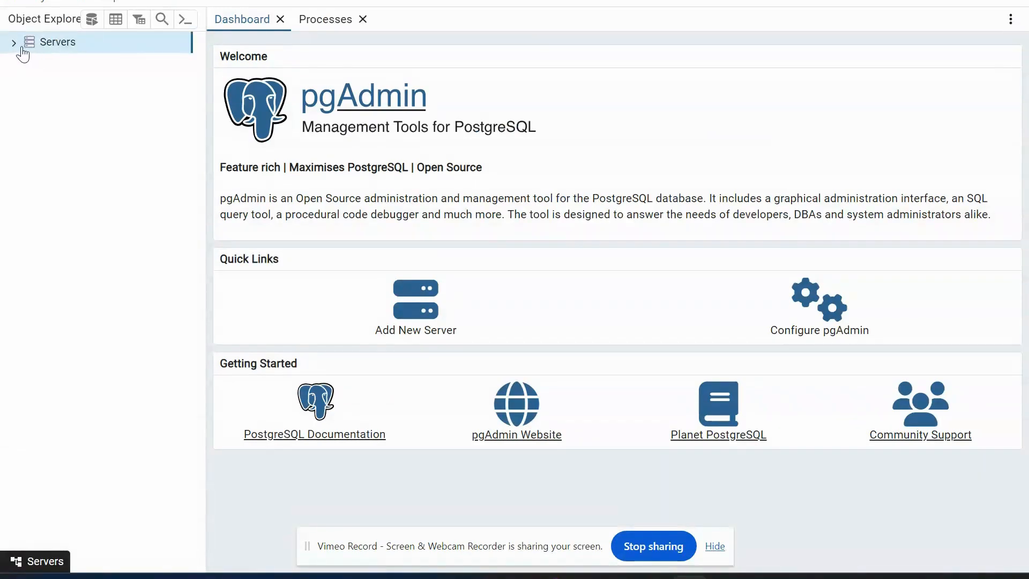
click(19, 46)
click(66, 63)
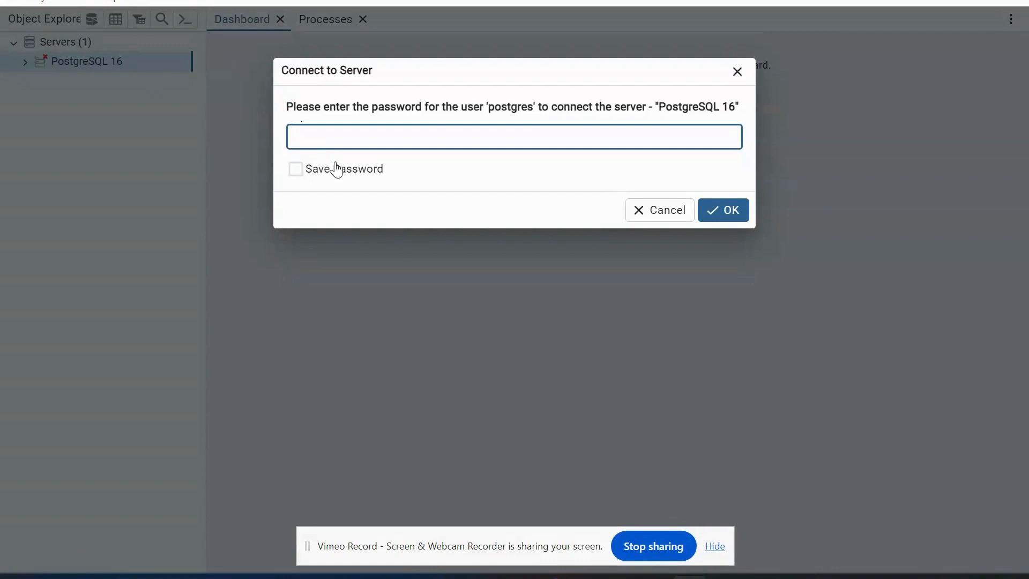
text(po)
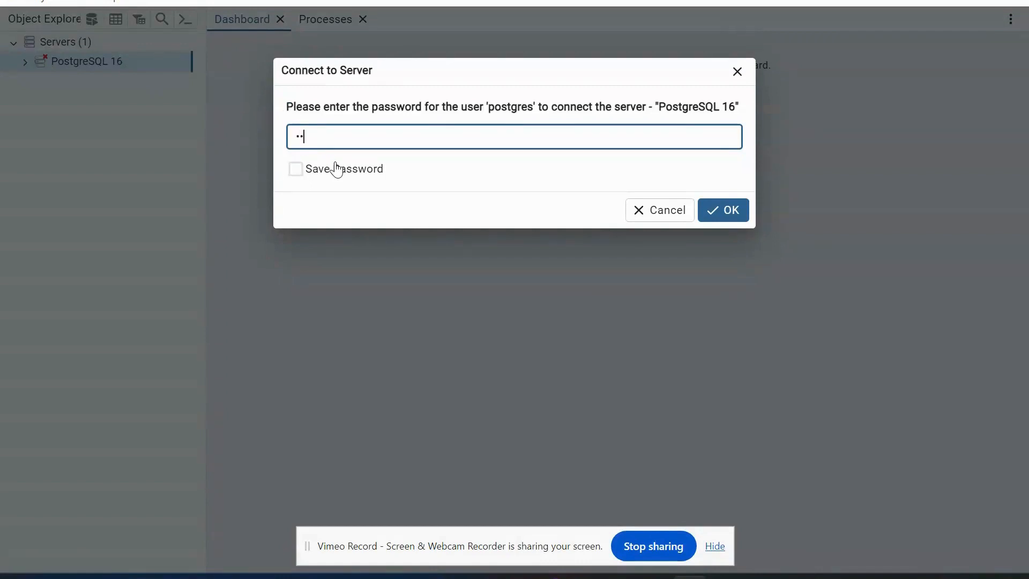
text(••••••••)
key(Return)
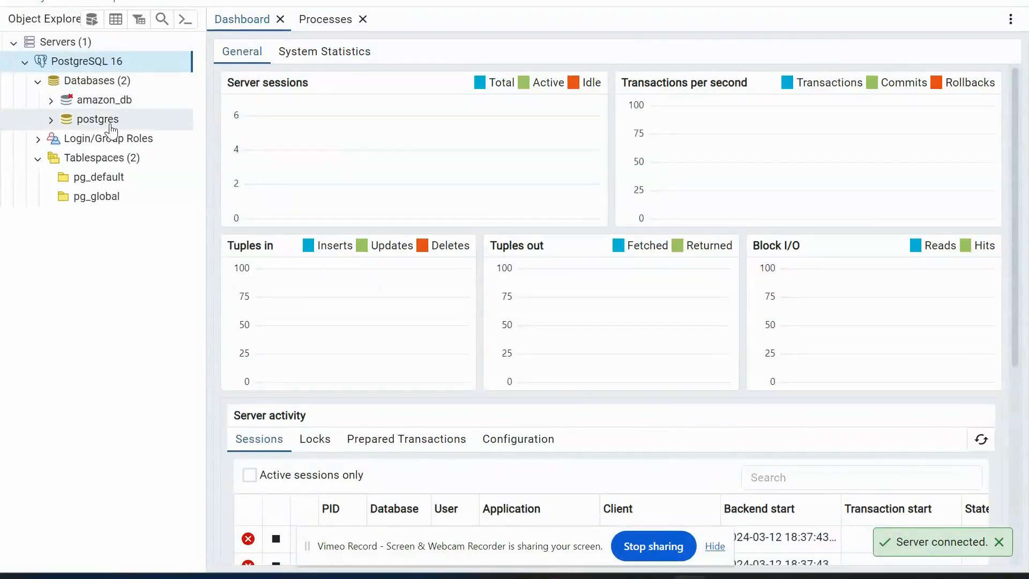
click(64, 124)
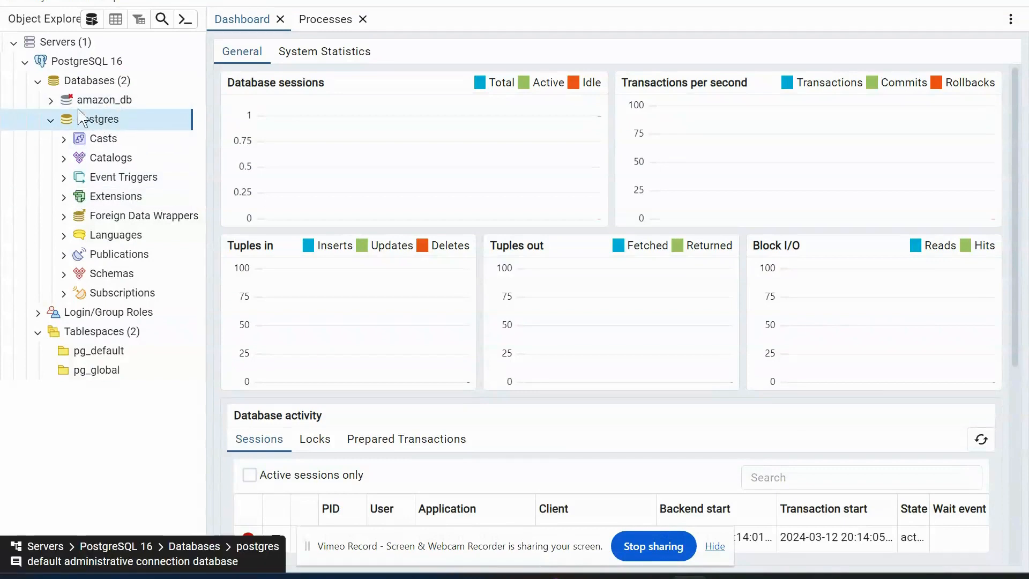
click(59, 102)
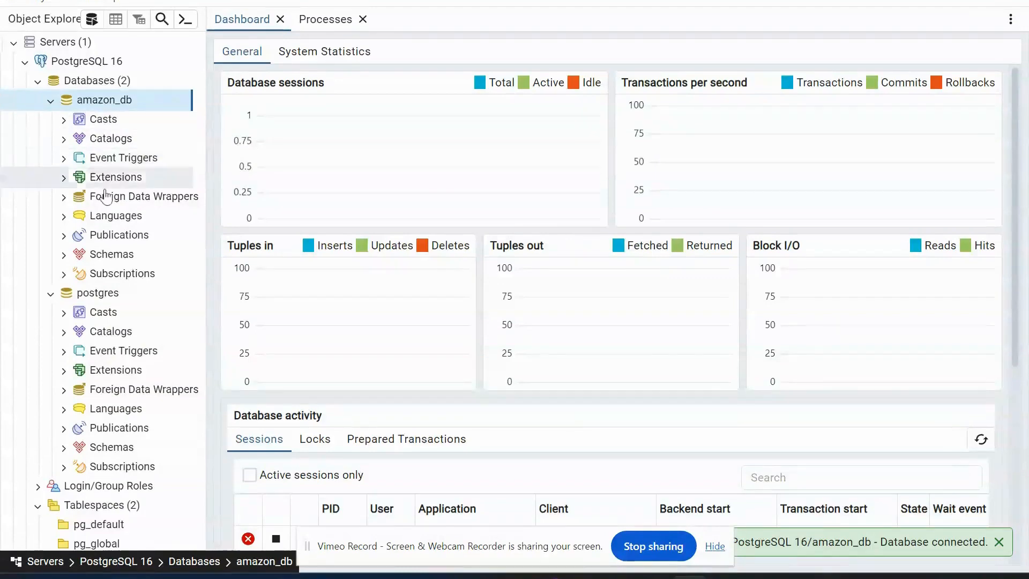
Return to Power BI, set the database to postgres with DirectQuery connectivity mode, and connect.
key(alt+Tab)
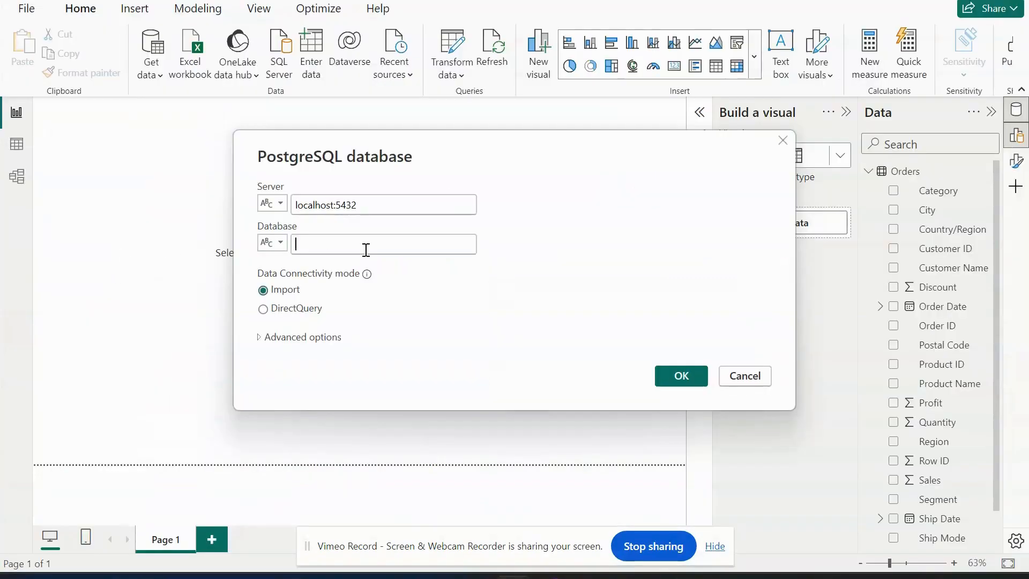
text(postgres)
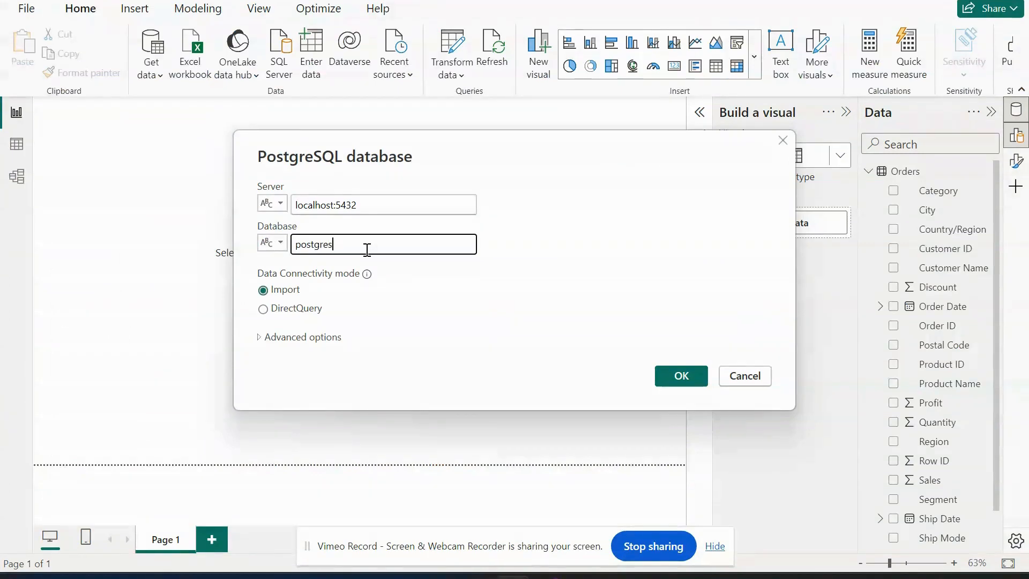
click(309, 311)
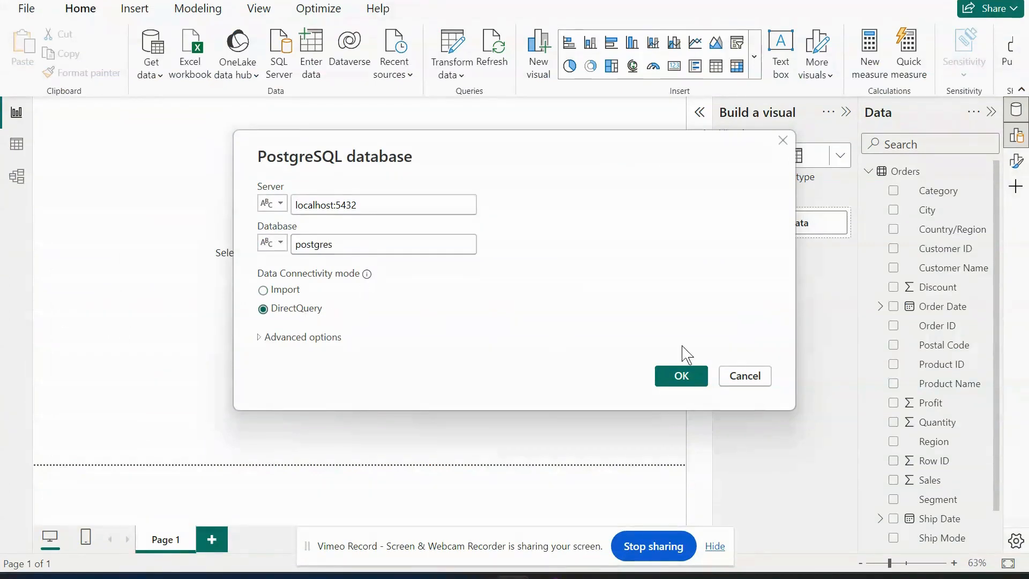
click(694, 381)
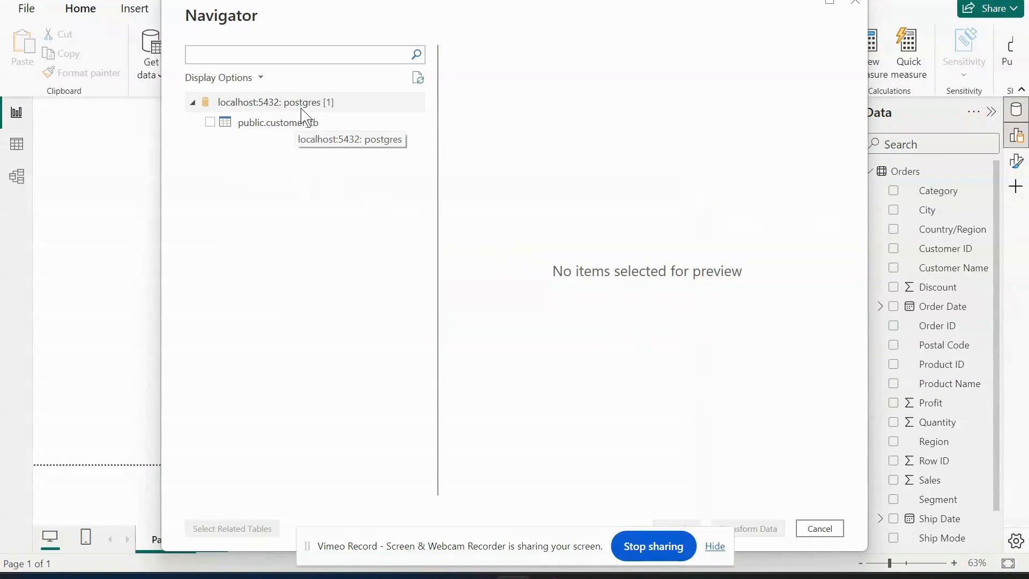
Switch to pgAdmin, collapse amazon_db to review the postgres database in the object tree, and return to Power BI.
click(690, 577)
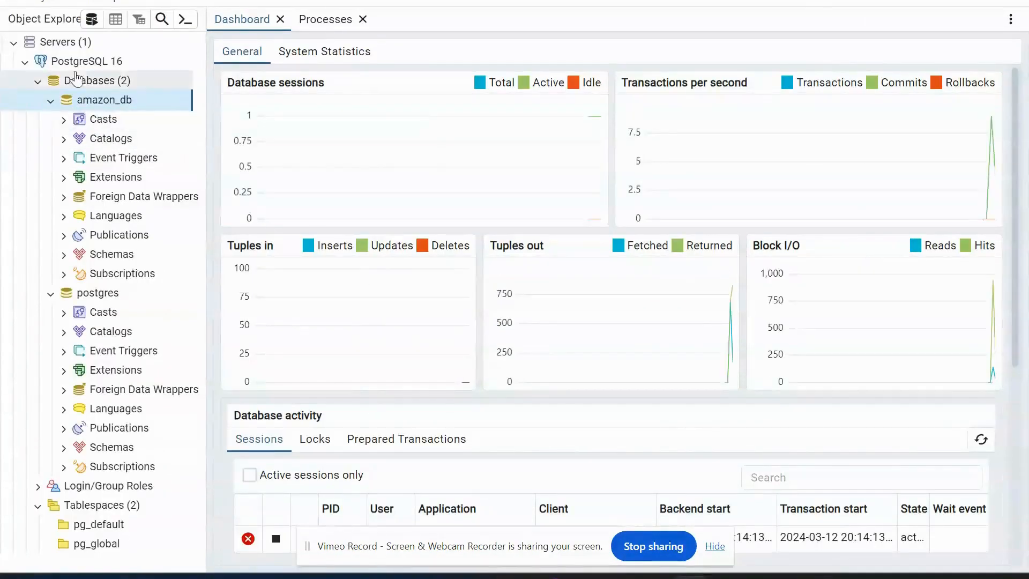
click(50, 101)
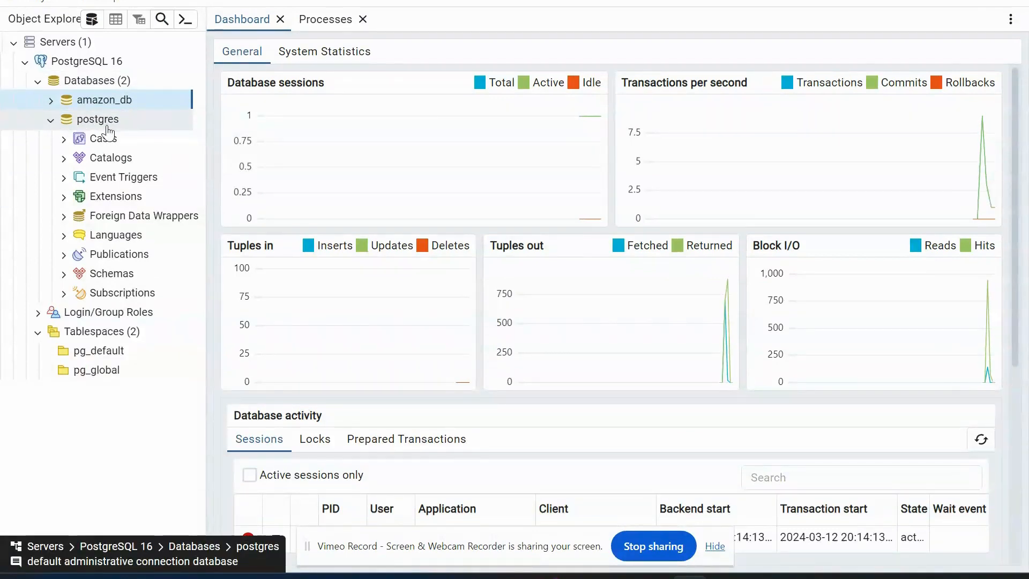
key(alt+Tab)
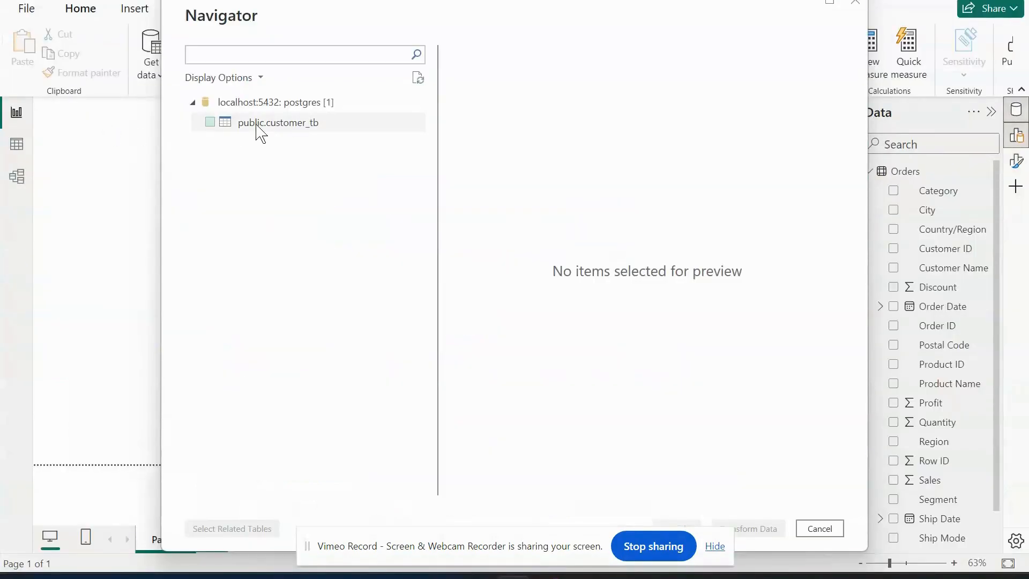
Load the public.customer_tb table from the postgres database and agree to build the model with a second data source.
click(211, 122)
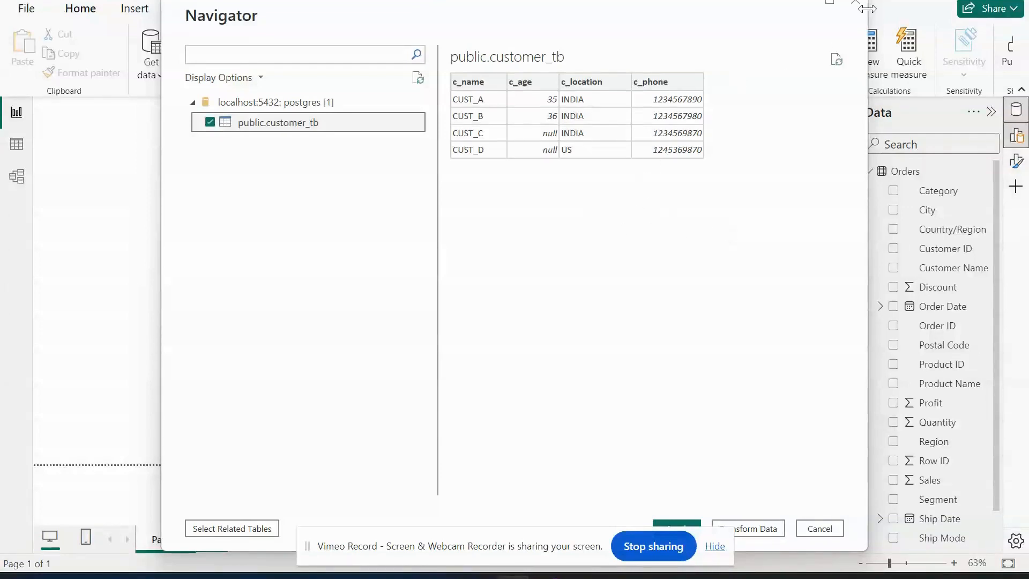
click(690, 528)
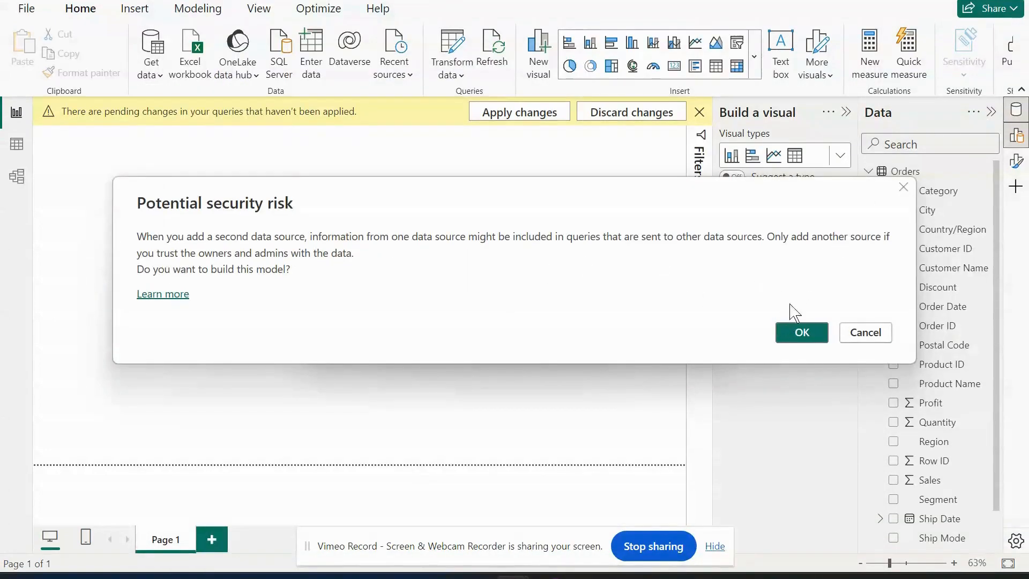
click(801, 334)
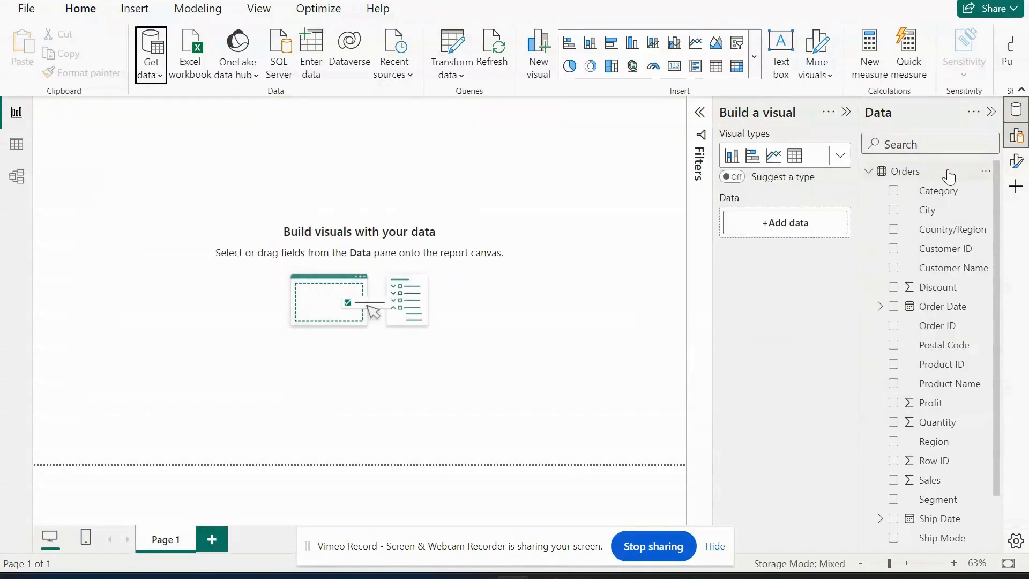
Compare the Orders and public customer_tb tables in the table view, checking the storage mode of public customer_tb.
click(868, 171)
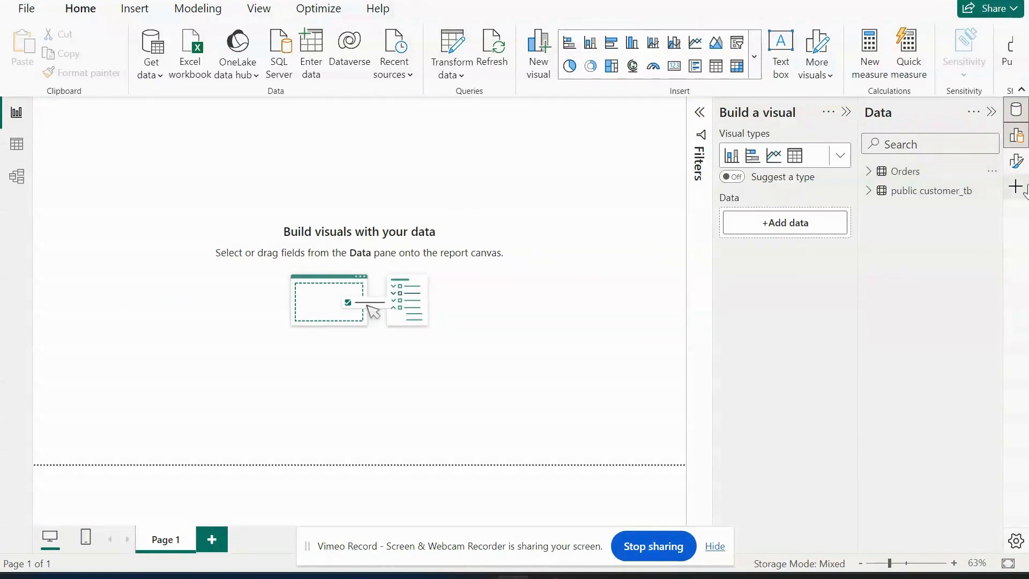
click(908, 194)
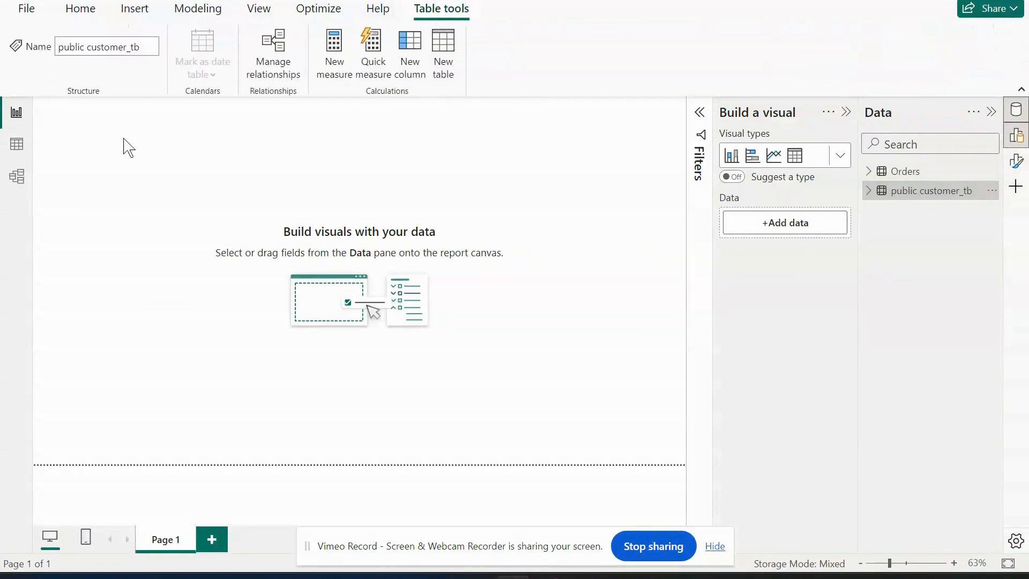
click(20, 152)
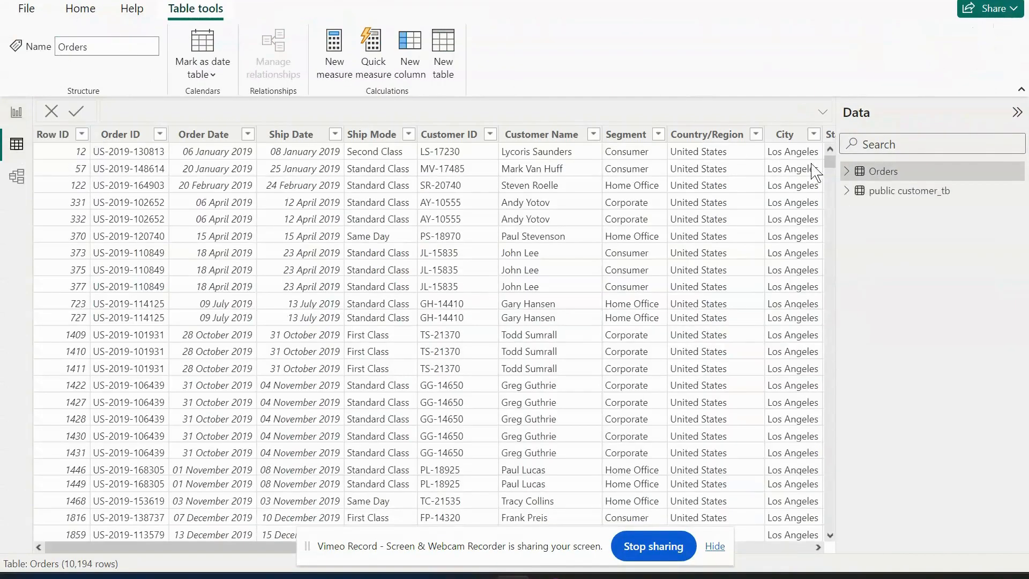
click(906, 194)
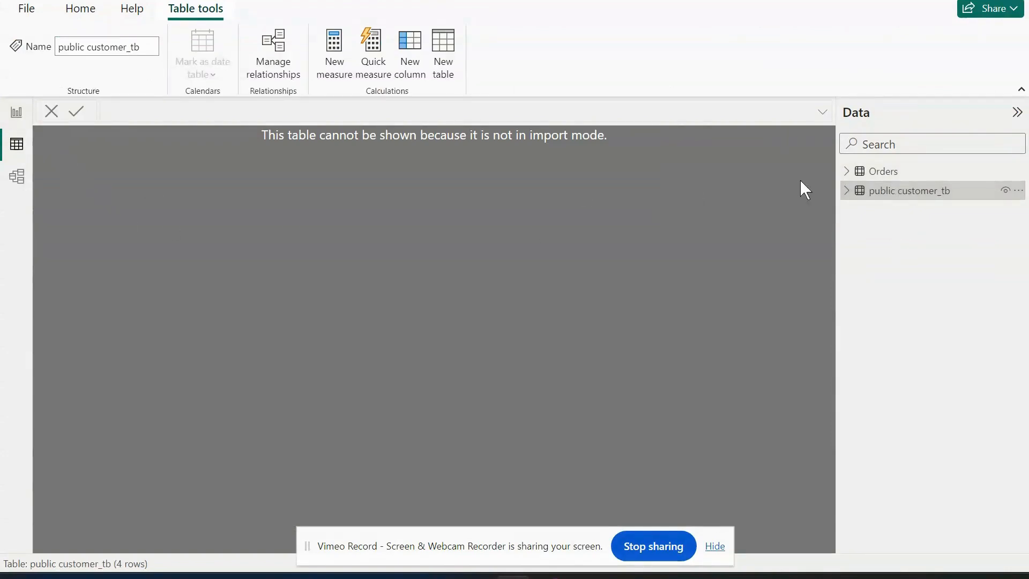
click(882, 171)
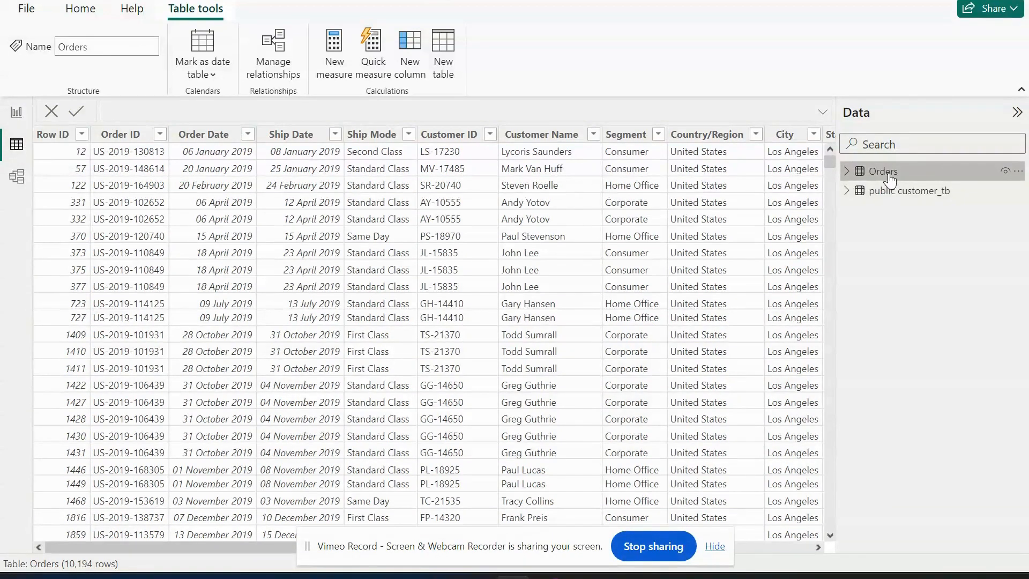
mouse_move(891, 178)
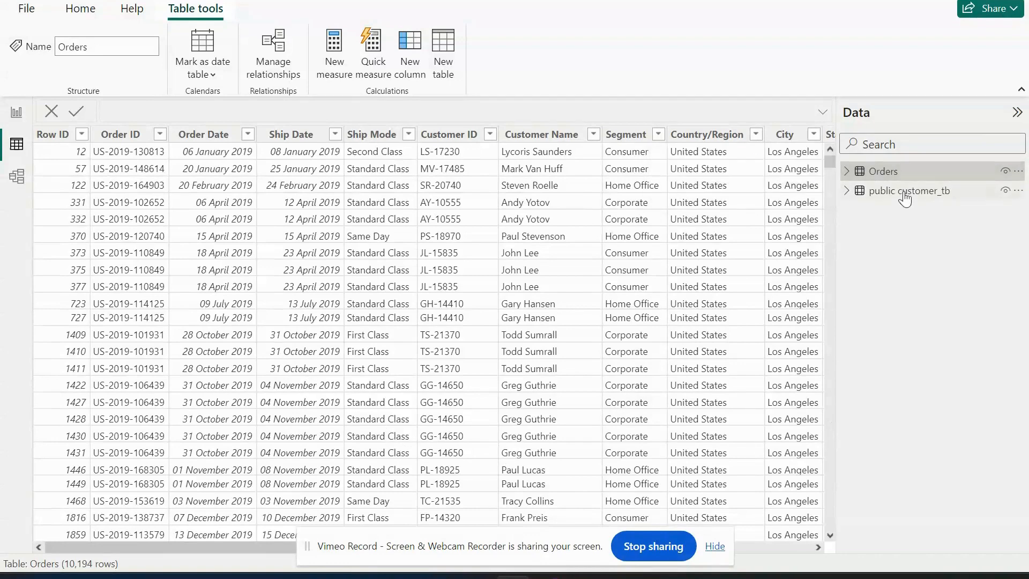
mouse_move(905, 199)
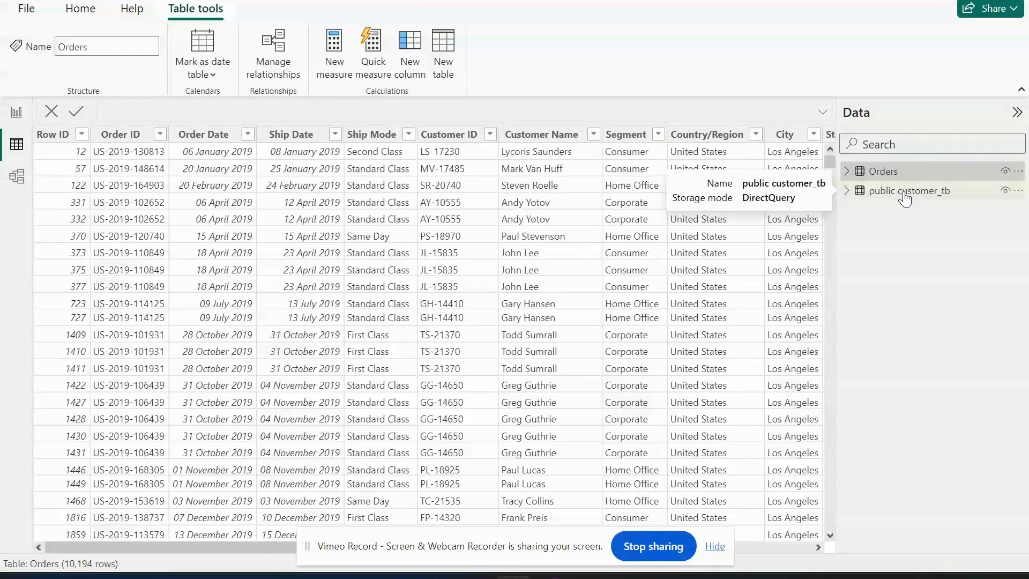
click(905, 194)
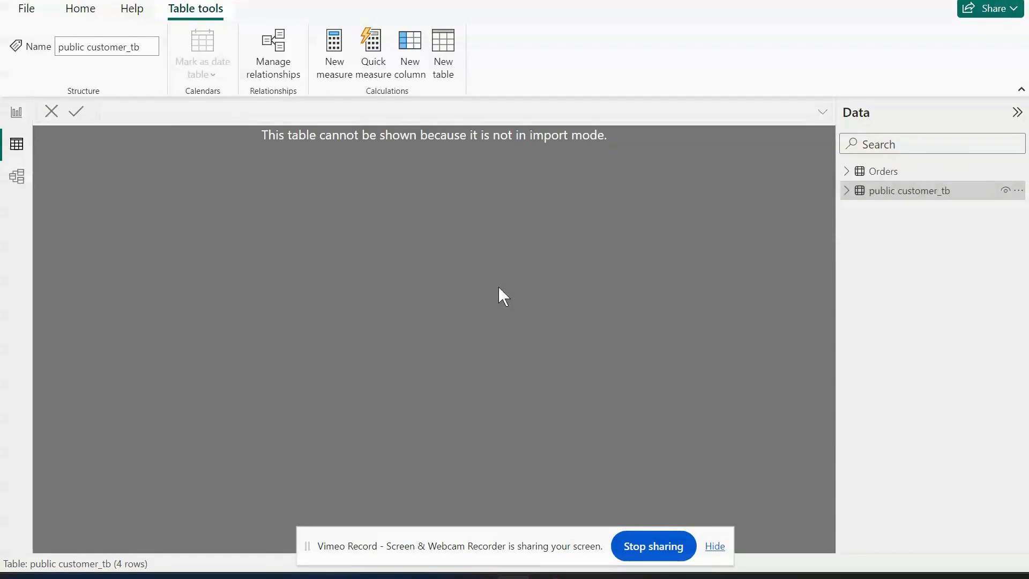
Return to the report view and load the Connections text file from the Power BI Training folder as a Text/CSV source.
click(17, 111)
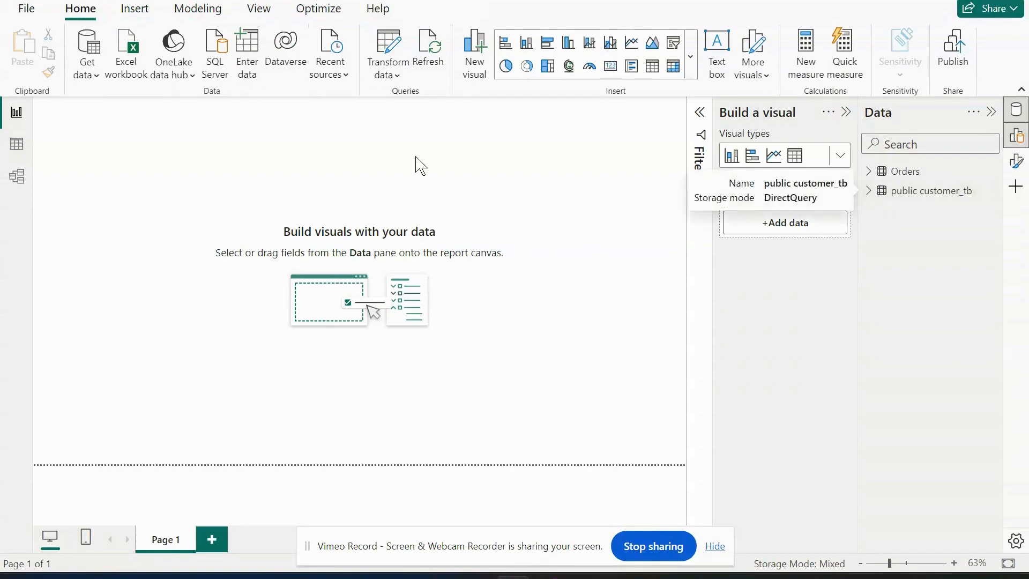
click(93, 78)
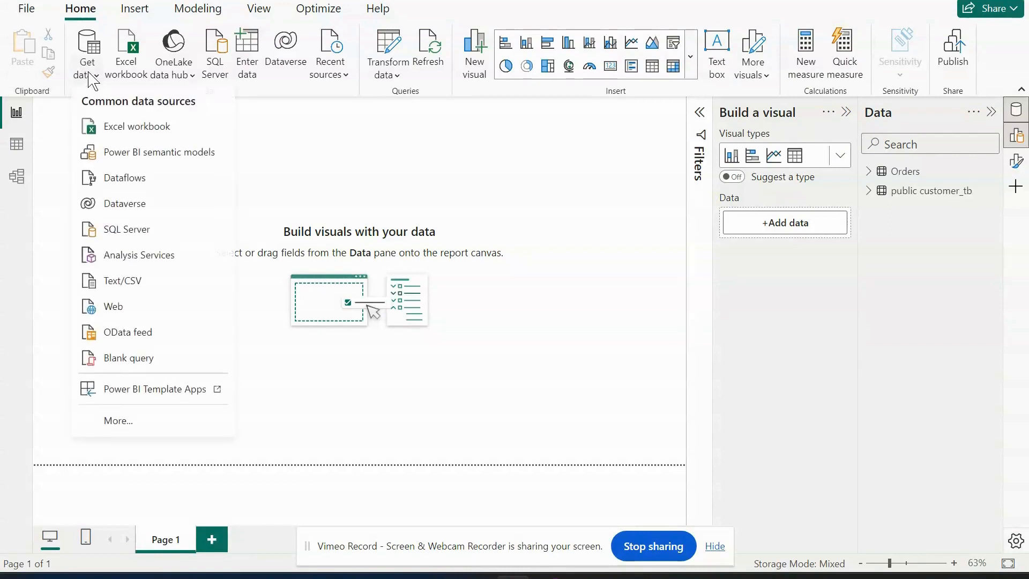
click(155, 281)
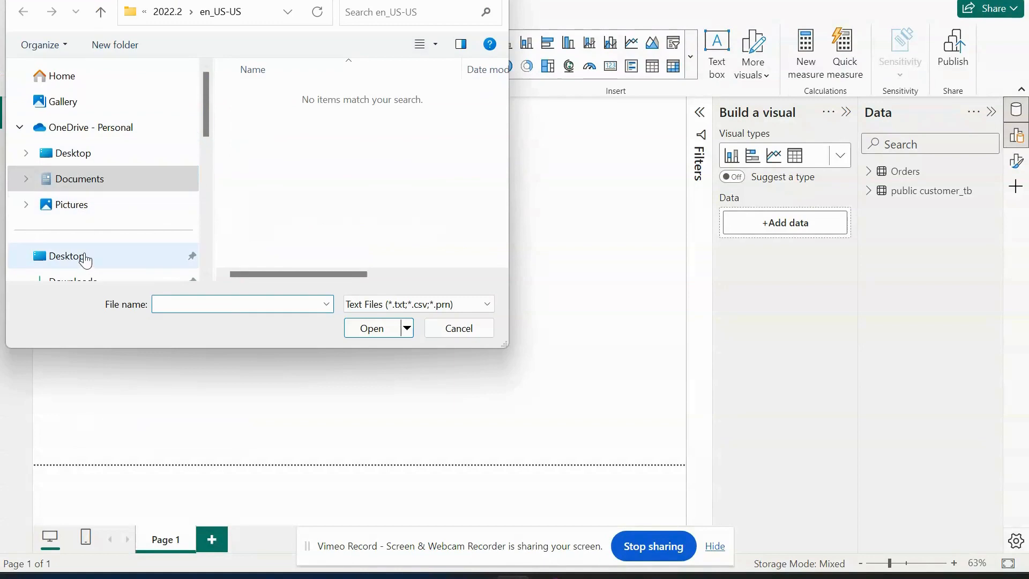
scroll(83, 258, down, 3)
click(112, 208)
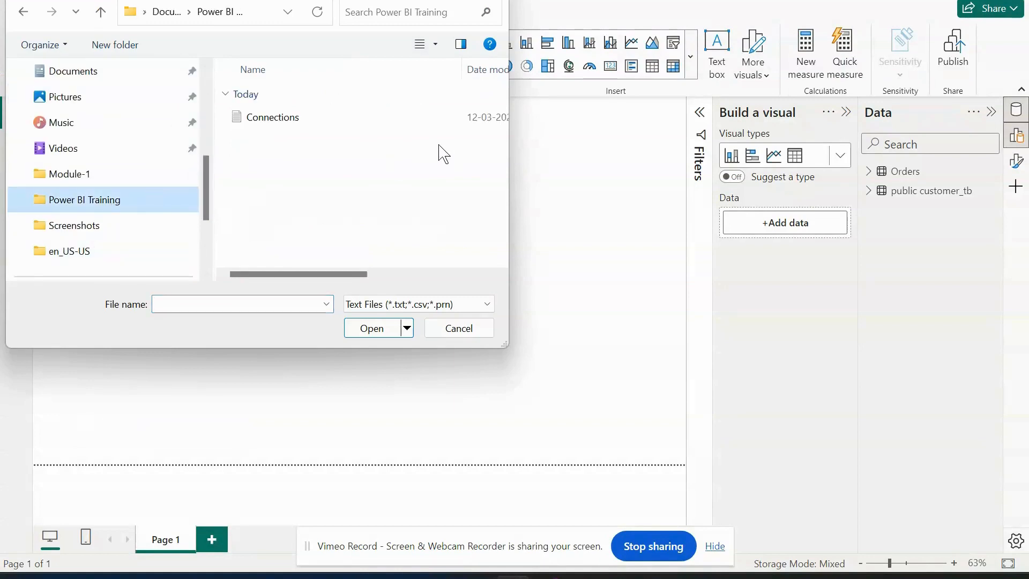
click(292, 121)
click(374, 330)
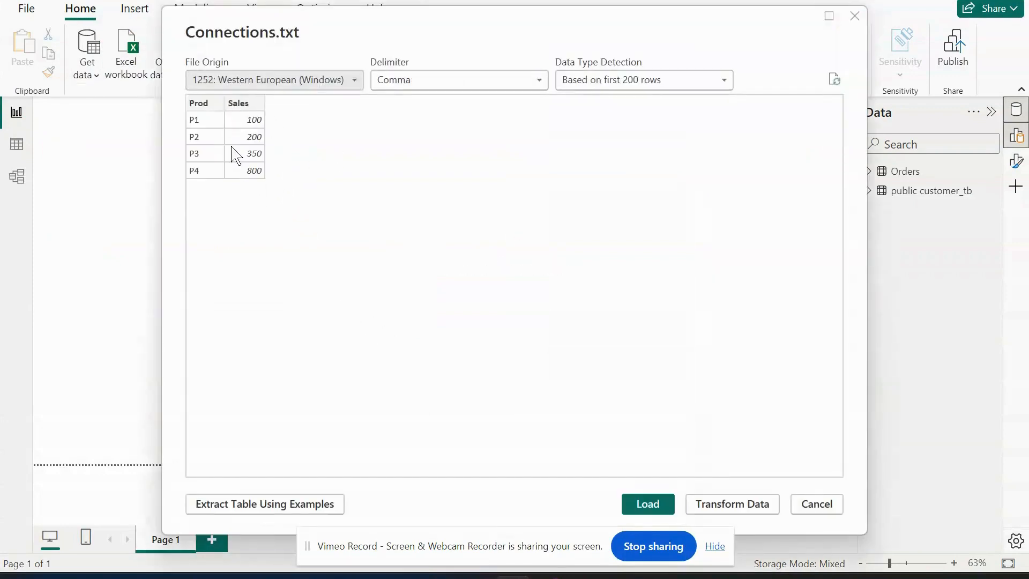
click(663, 510)
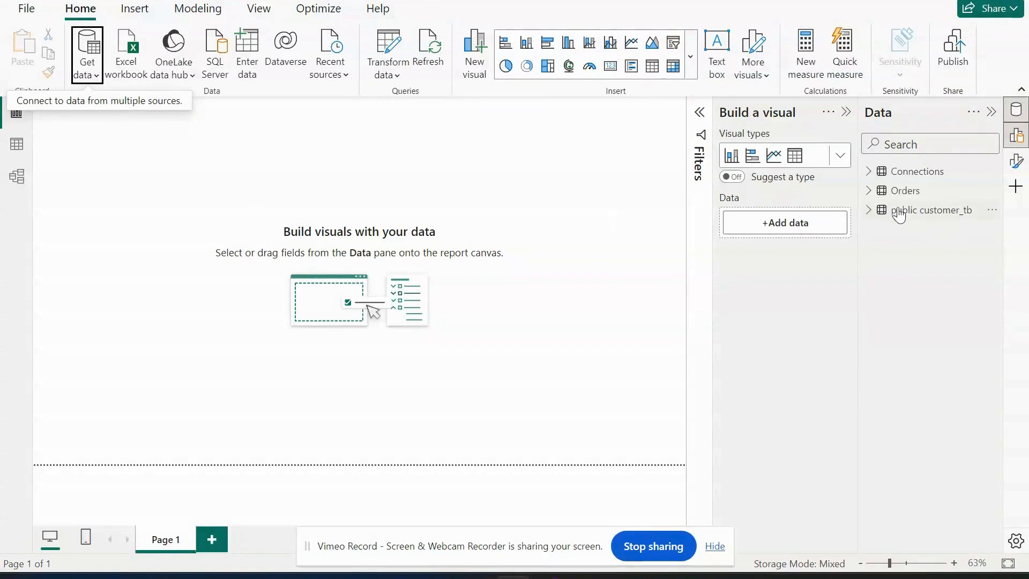
Open the Connections text file from the Power BI Training folder in Notepad, review its rows, and minimize it.
click(943, 174)
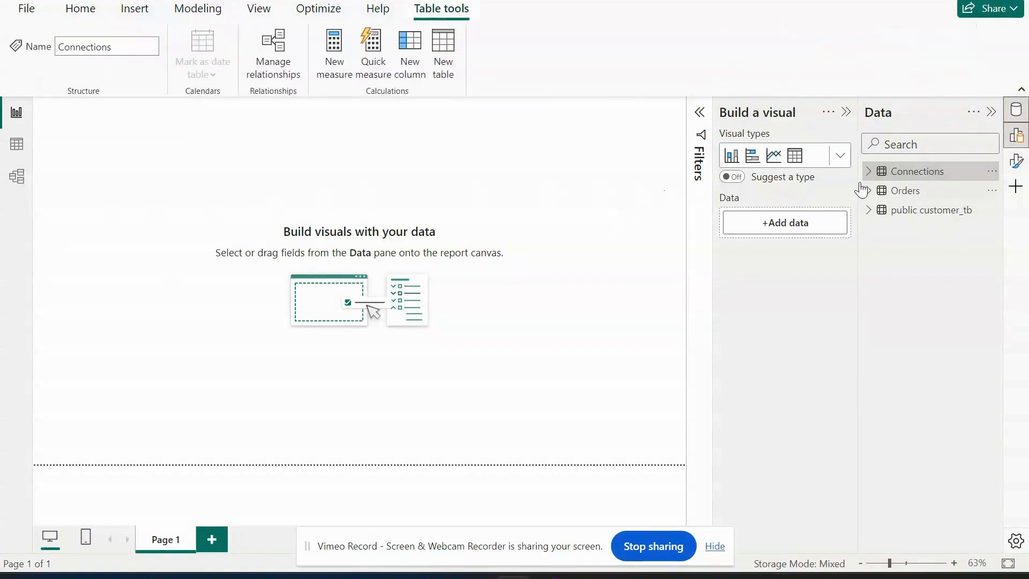
click(410, 577)
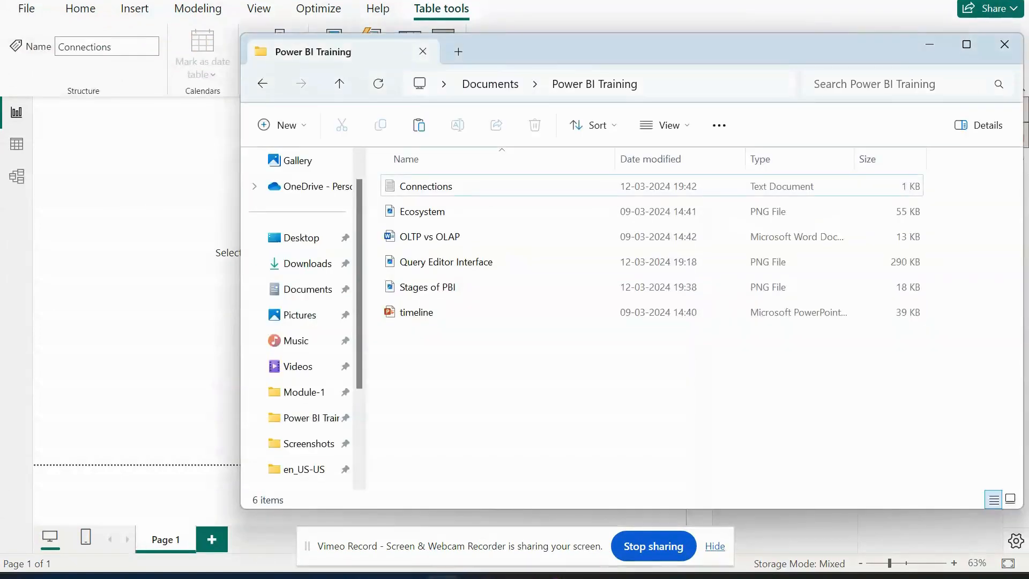
double_click(448, 188)
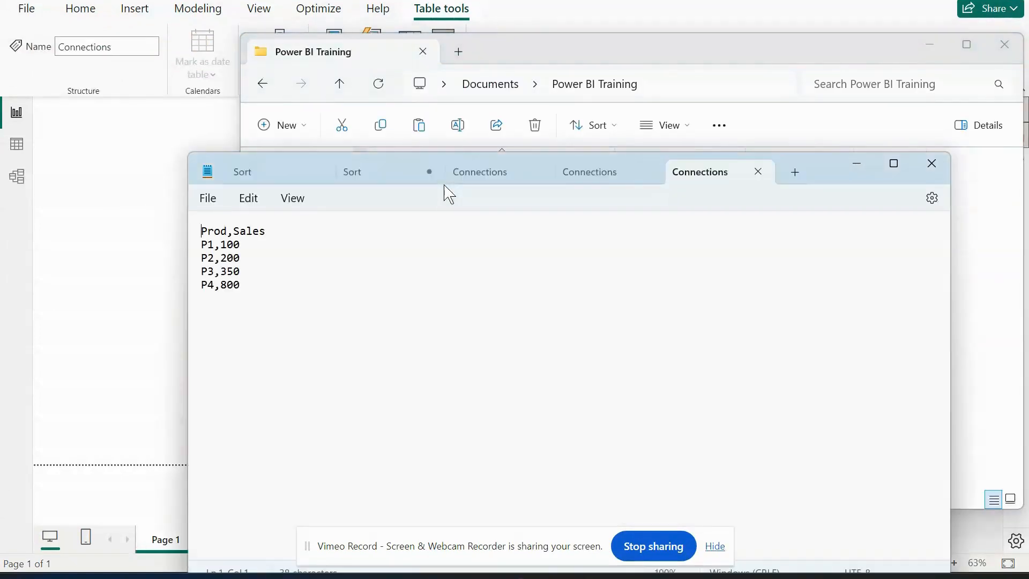
click(933, 44)
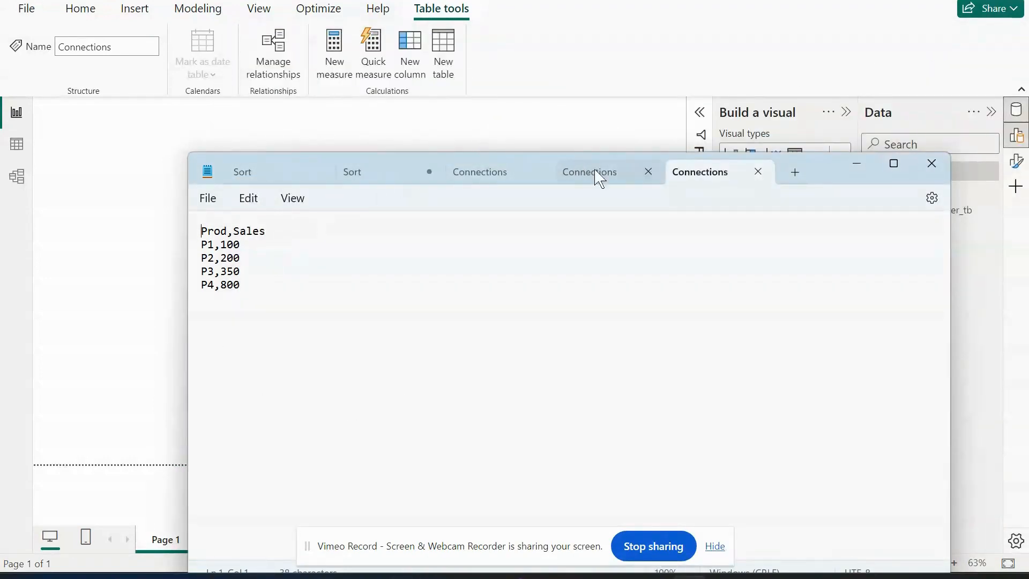
drag(822, 175, 801, 69)
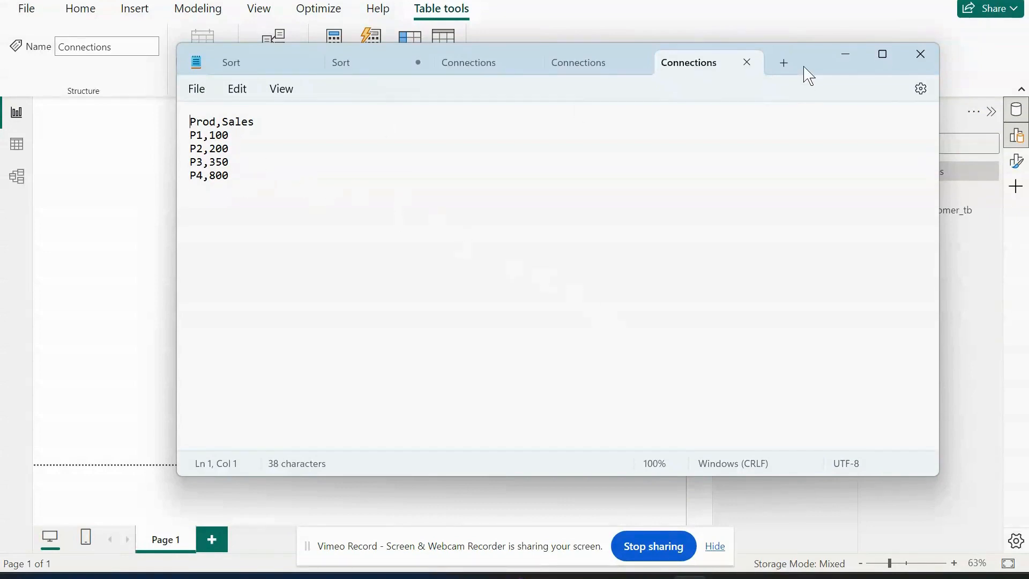
click(845, 55)
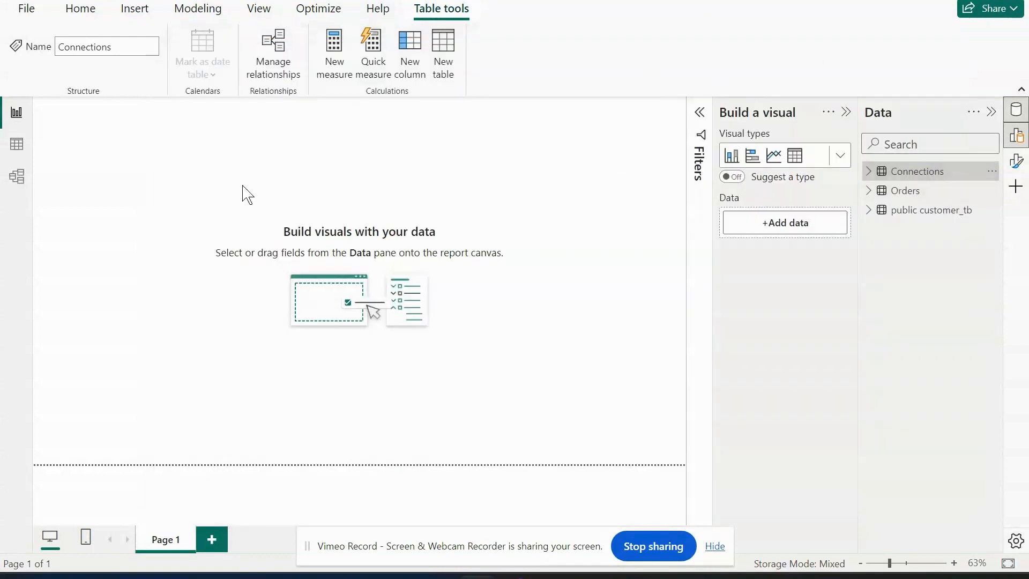
Create a bar chart of Sales by Prod from the Connections table, enlarge and reposition it, and collapse the side panes.
click(874, 171)
click(894, 191)
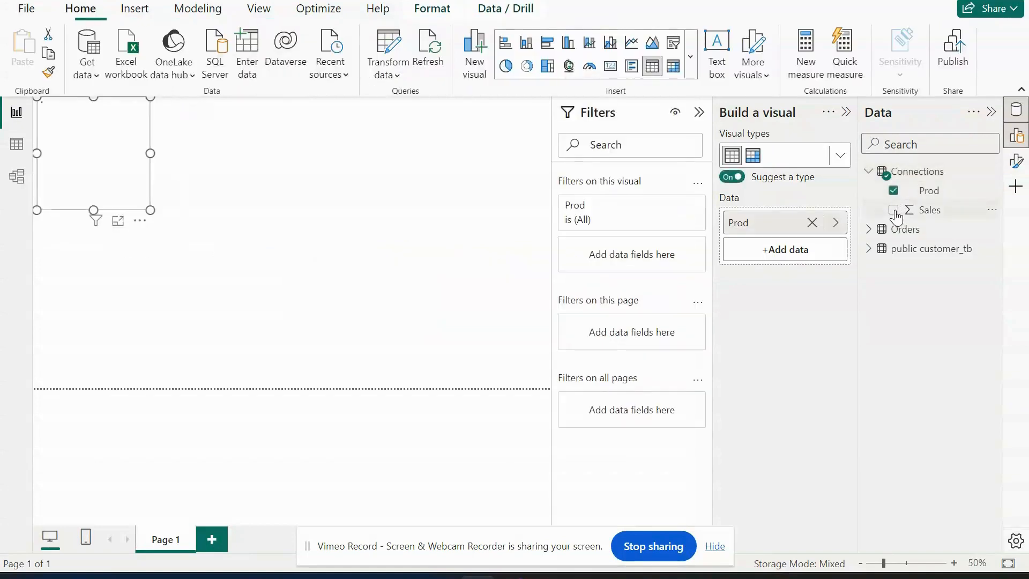
click(894, 211)
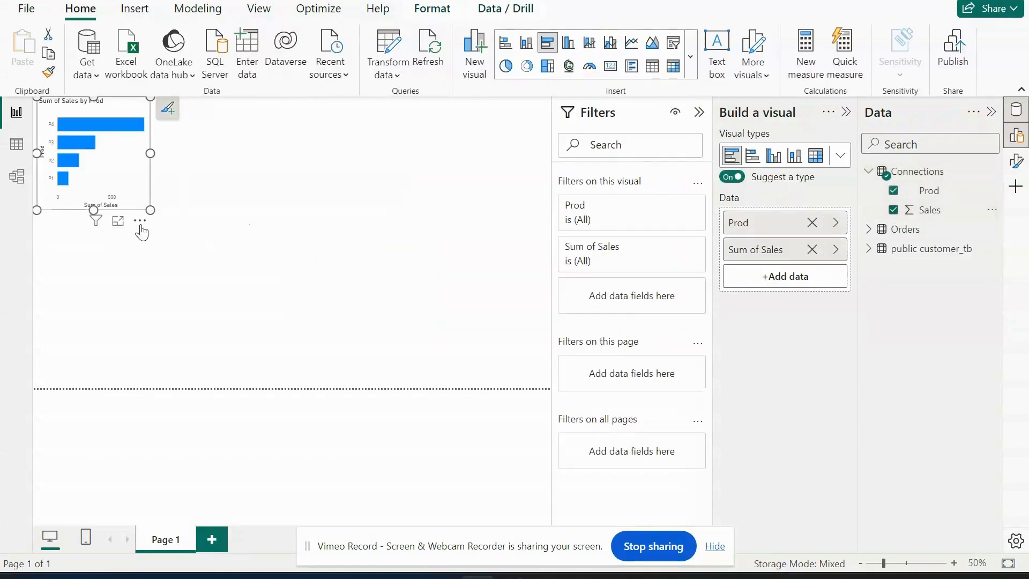
drag(147, 220, 491, 357)
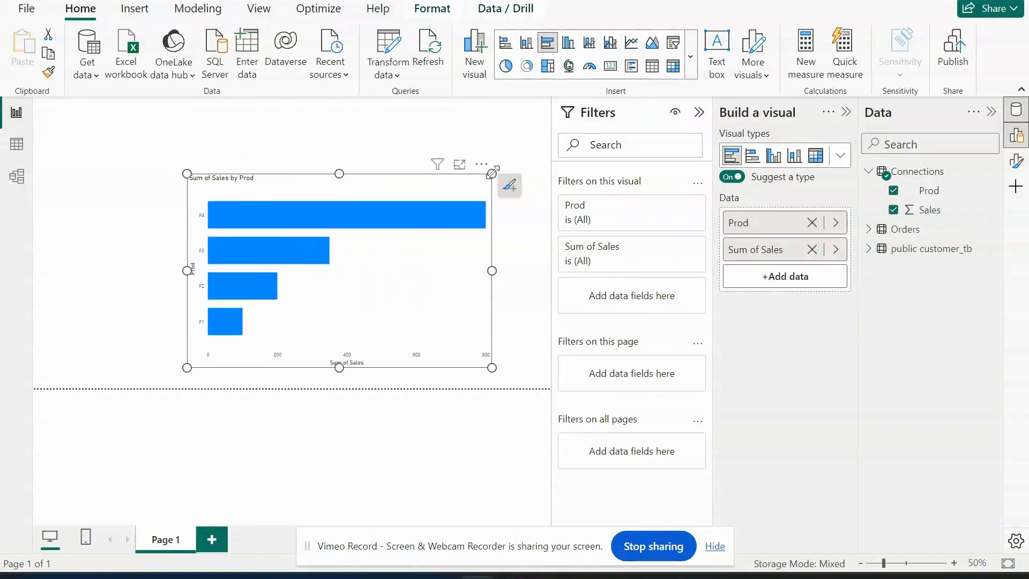
drag(485, 169, 436, 130)
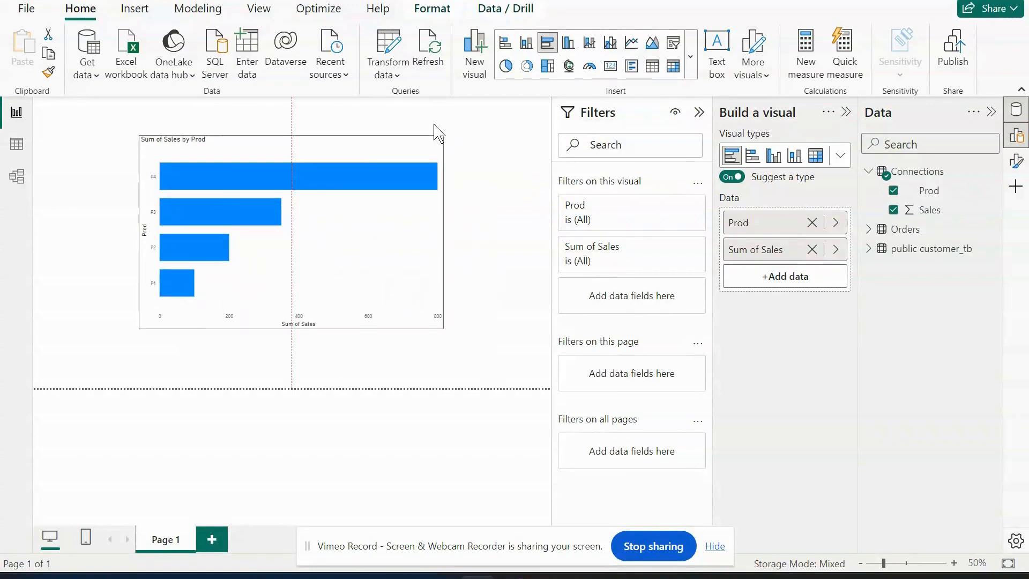
click(699, 112)
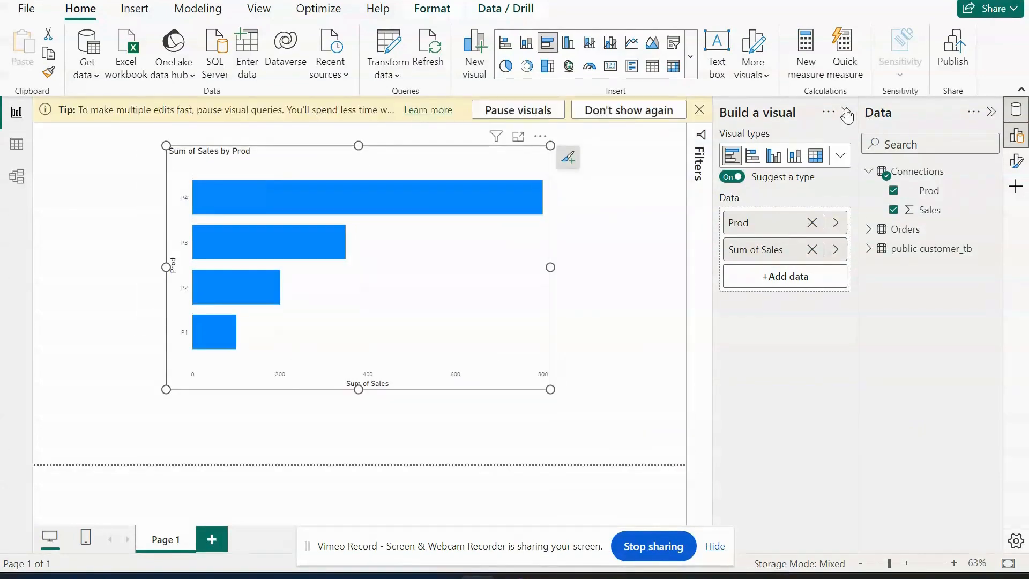
click(846, 112)
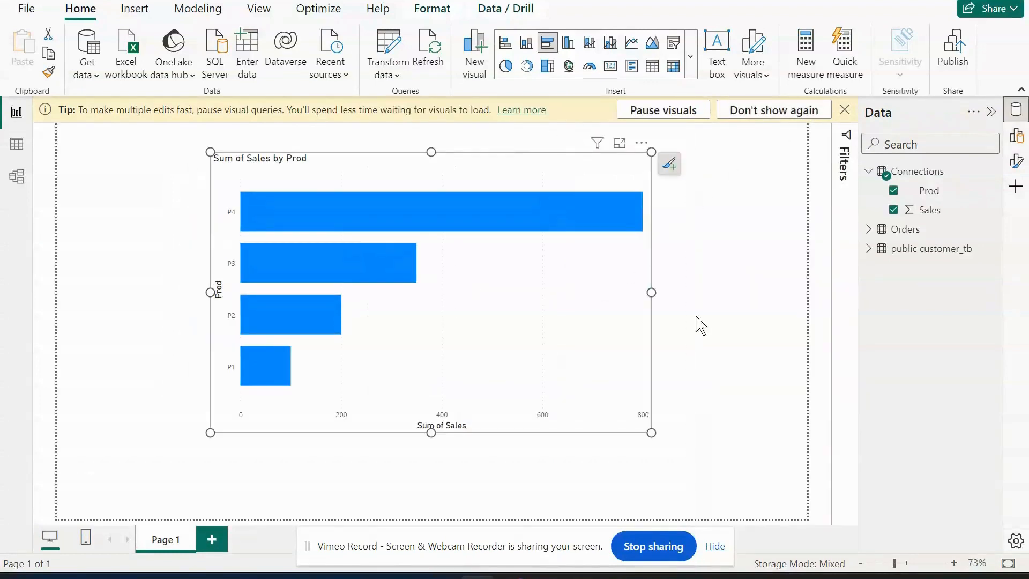
Switch to the Connections text file in Notepad, add the row P5,400 after the P4 row, and highlight it.
key(alt+Tab)
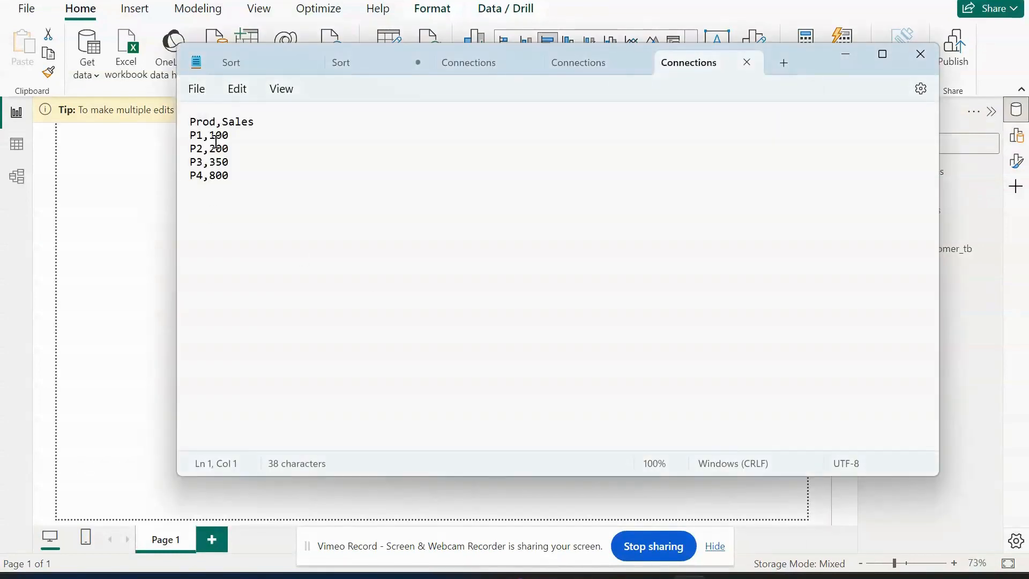
click(243, 175)
key(Return)
text(P5)
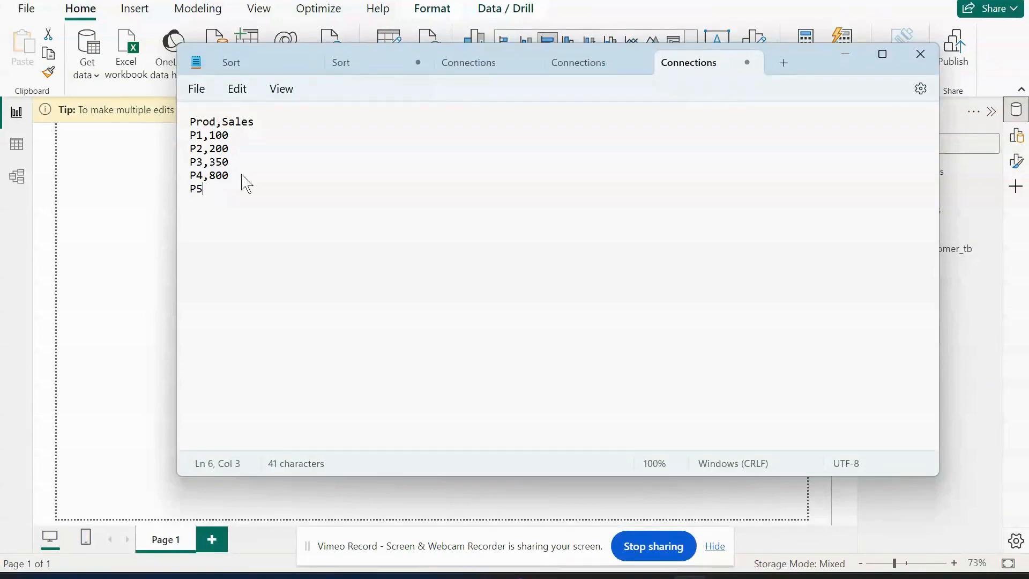
text(,400)
drag(234, 191, 184, 191)
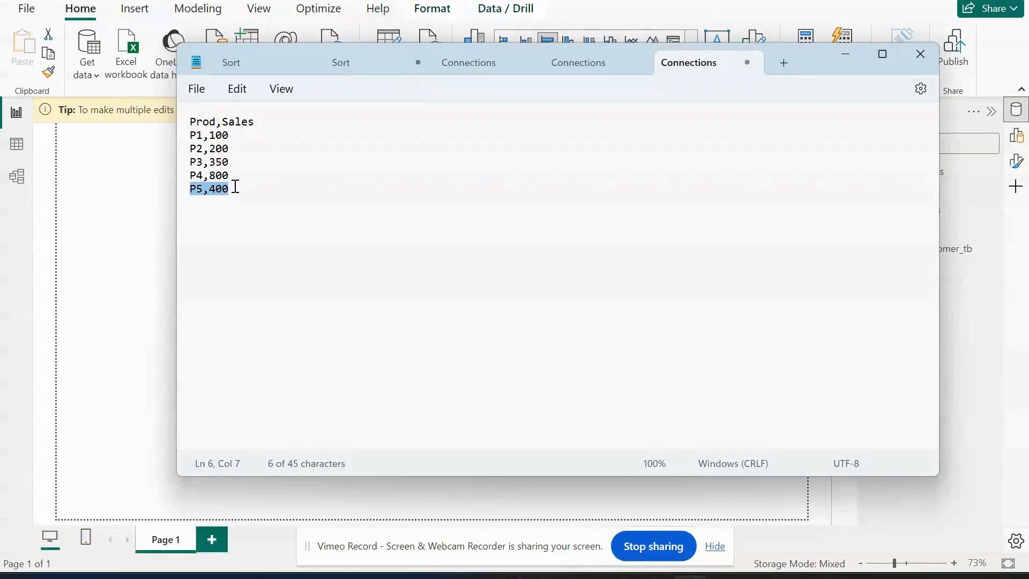
Save the Connections text file, minimize Notepad, and check the Sales by Prod chart in the Power BI report.
click(196, 89)
click(205, 200)
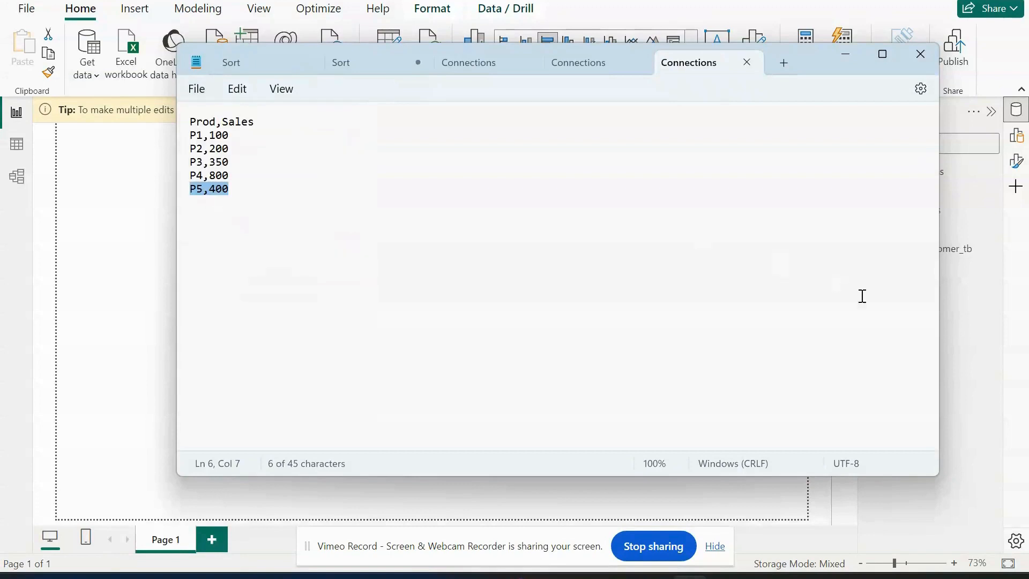
click(850, 58)
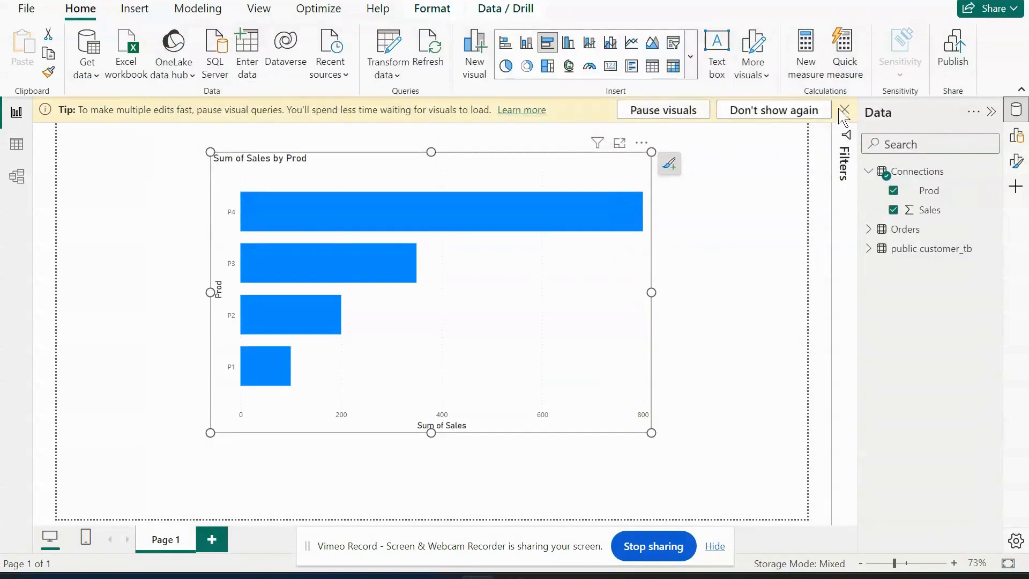
click(722, 248)
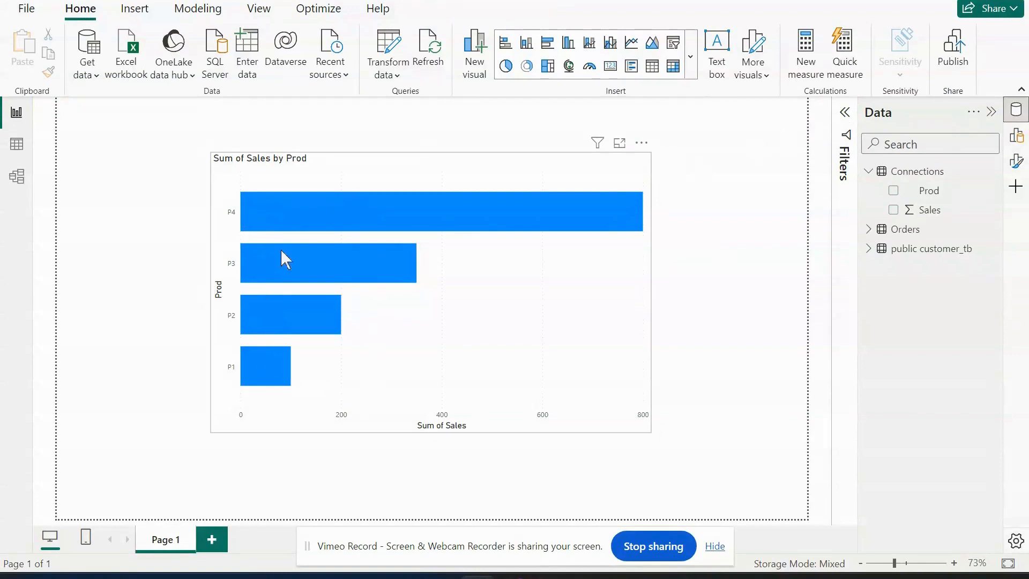
mouse_move(387, 262)
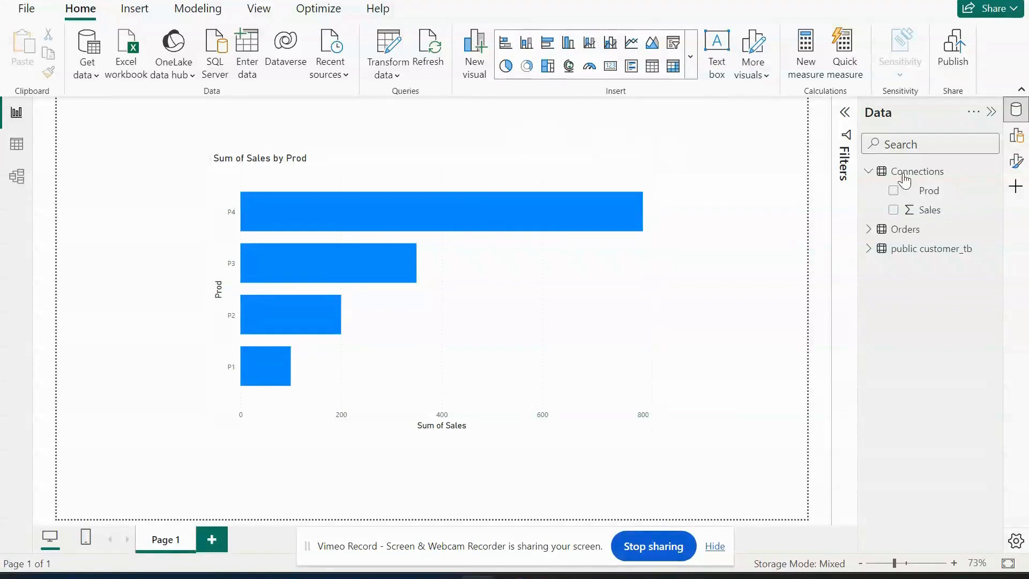
View the Orders table's rows in table view and return to the report view.
click(16, 144)
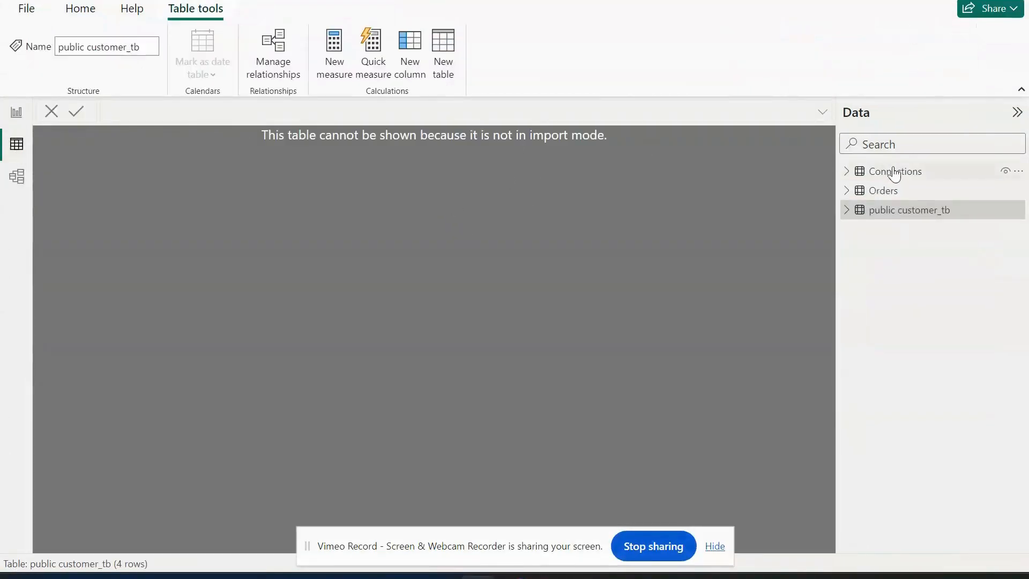
click(884, 192)
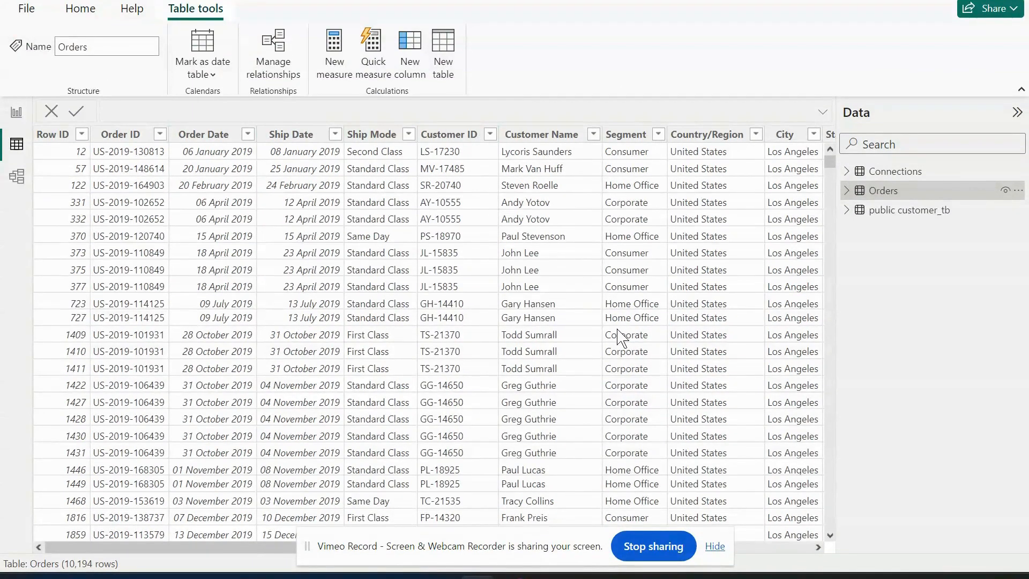
click(17, 113)
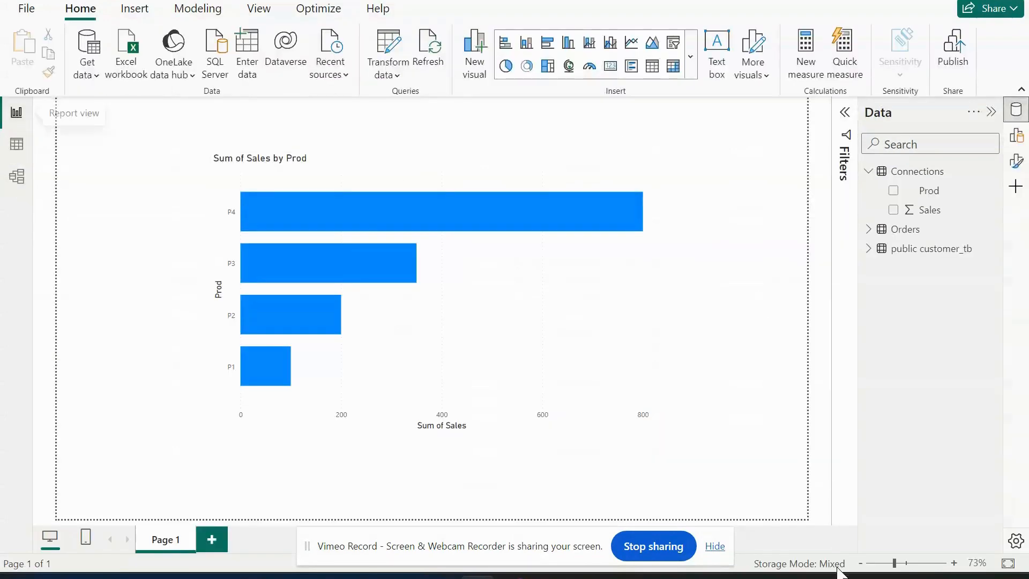
Recheck the saved P5 row in Notepad, minimize it, and refresh the Power BI report data to update the chart.
key(alt+Tab)
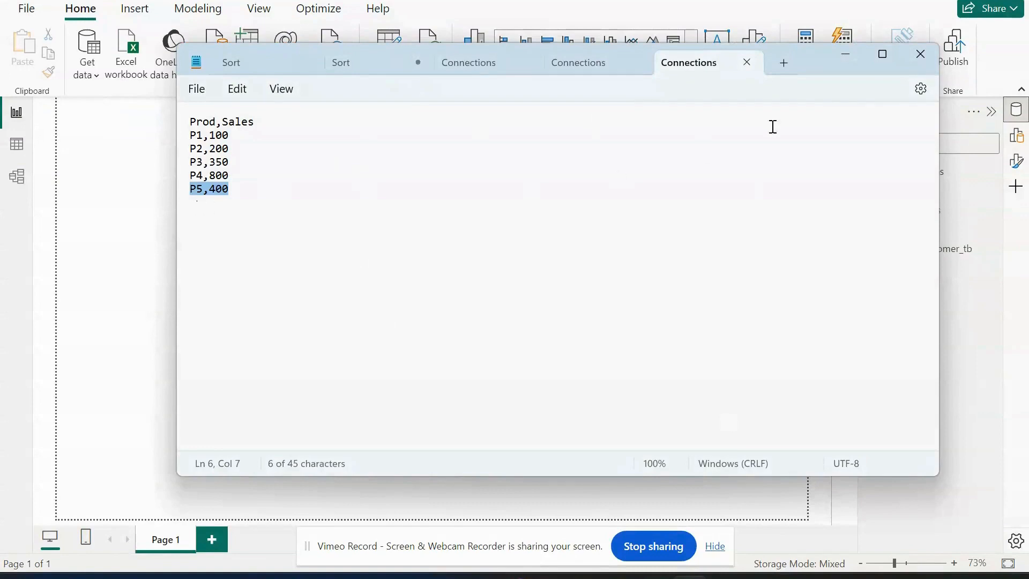
click(854, 60)
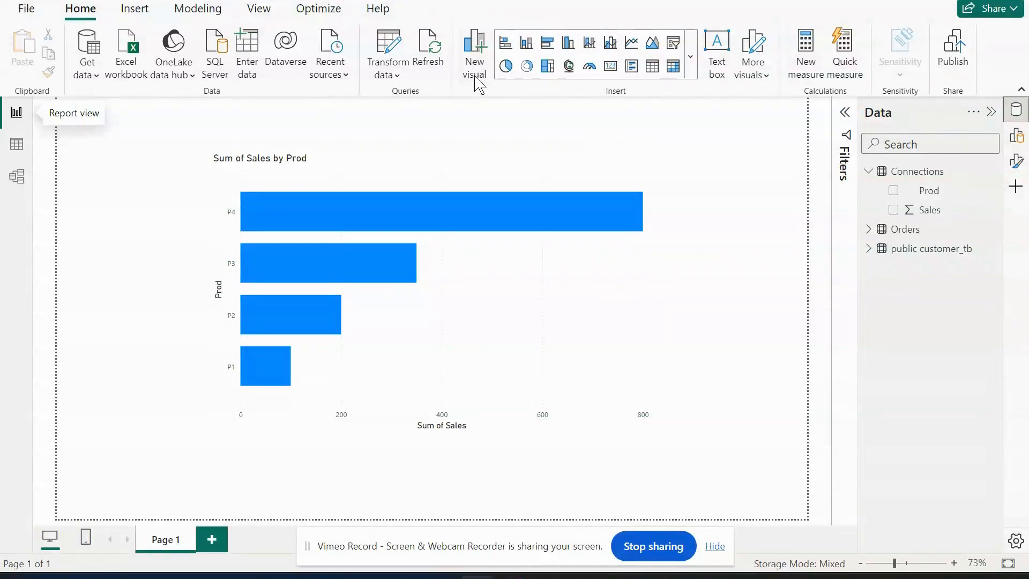
click(436, 53)
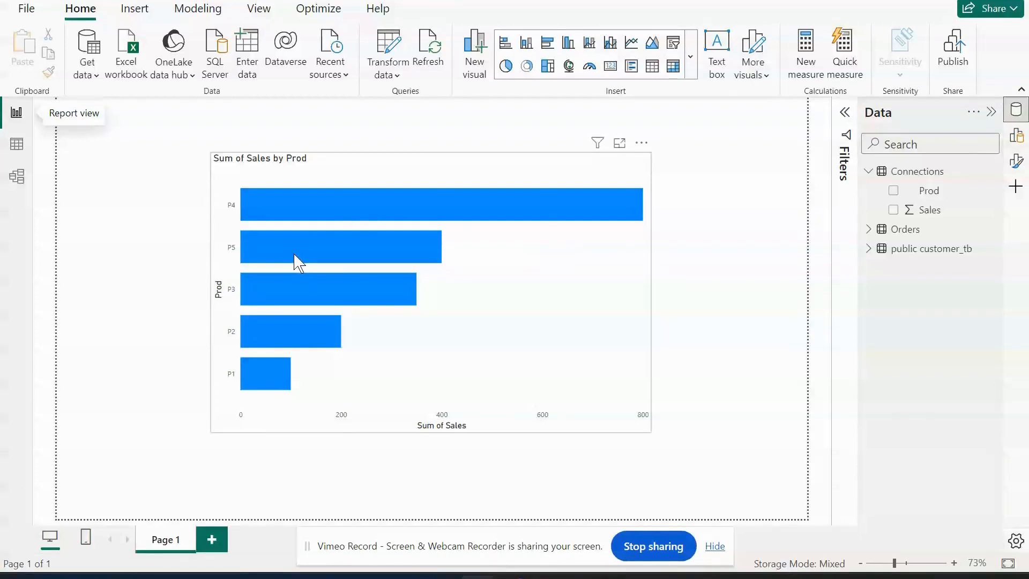
mouse_move(293, 255)
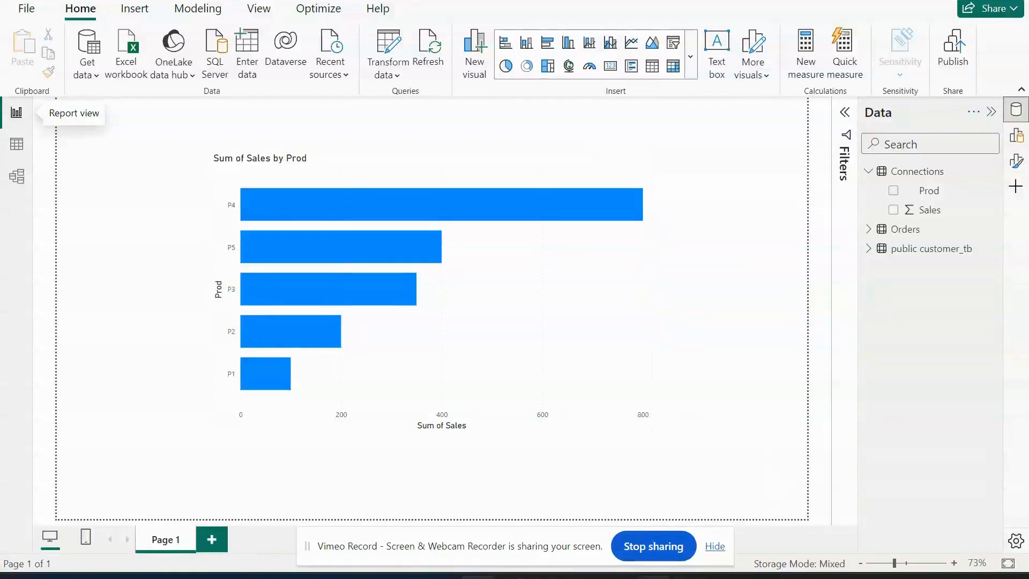
Switch to pgAdmin, select the postgres database to view its dashboard, and return to Power BI.
mouse_move(654, 577)
click(657, 515)
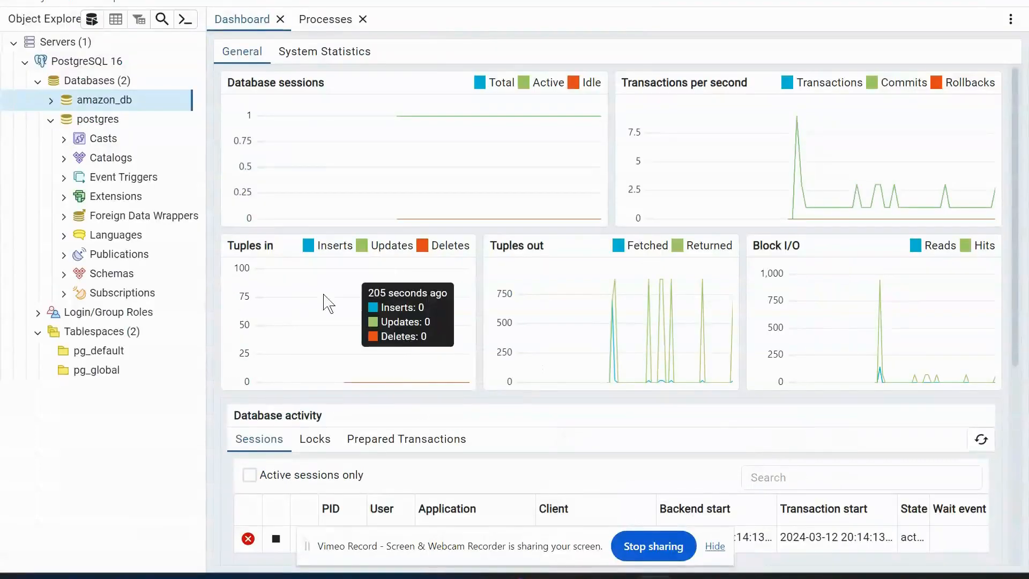
click(139, 125)
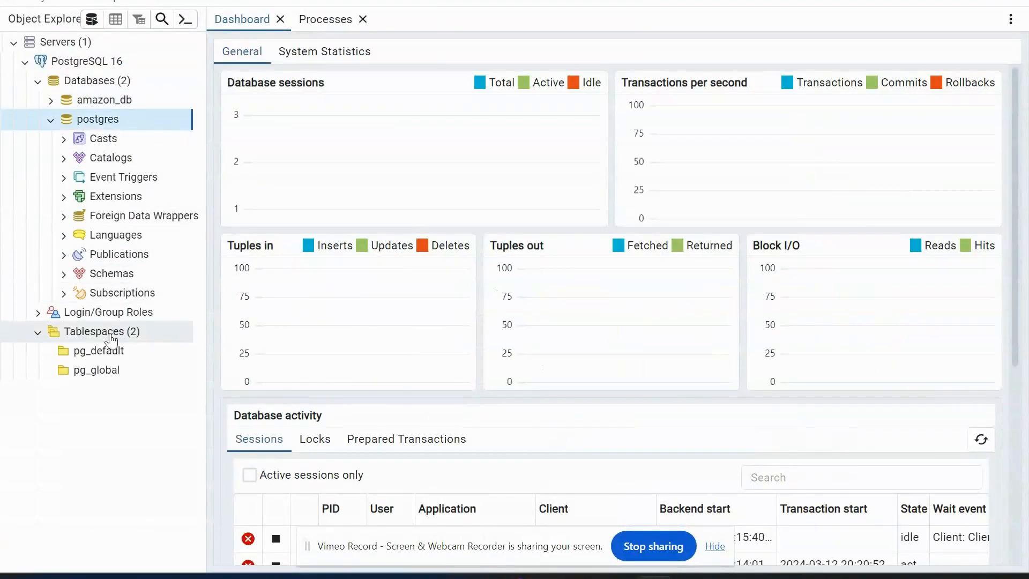
click(477, 577)
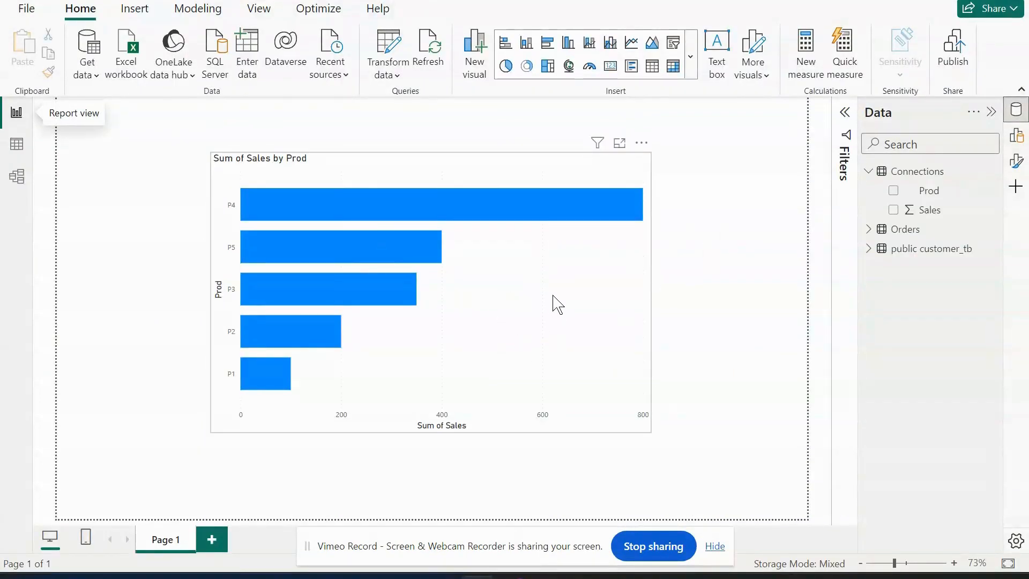
Switch to Chrome, review the Import vs Direct diagrams and the Power BI workflow image, and return to the Power BI report.
mouse_move(513, 576)
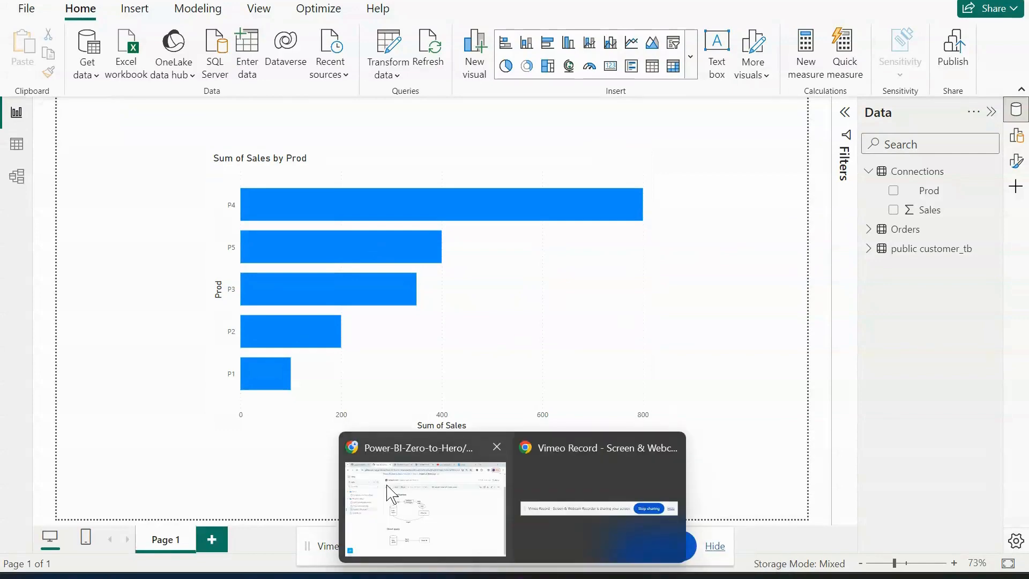
click(424, 485)
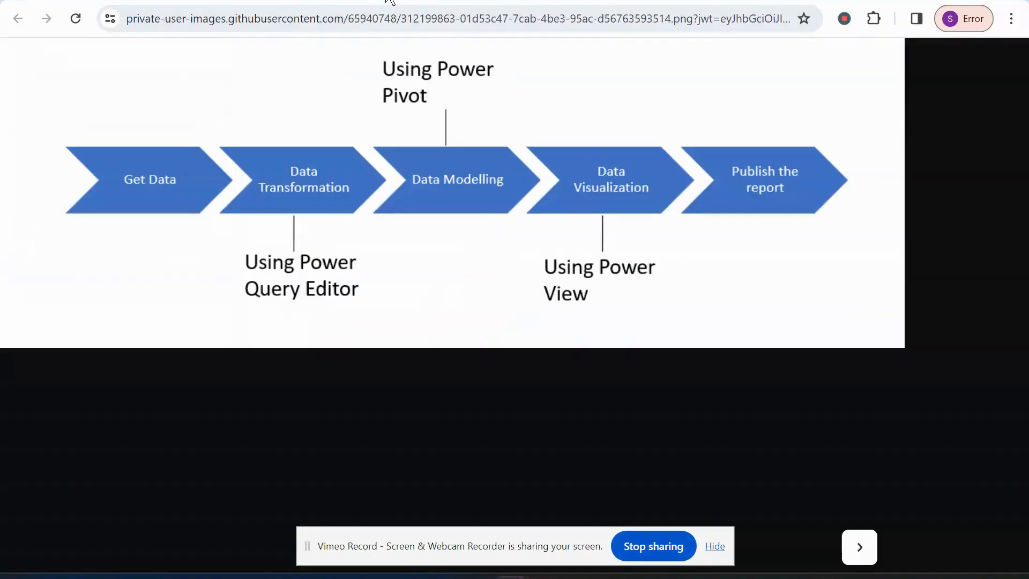
click(391, 3)
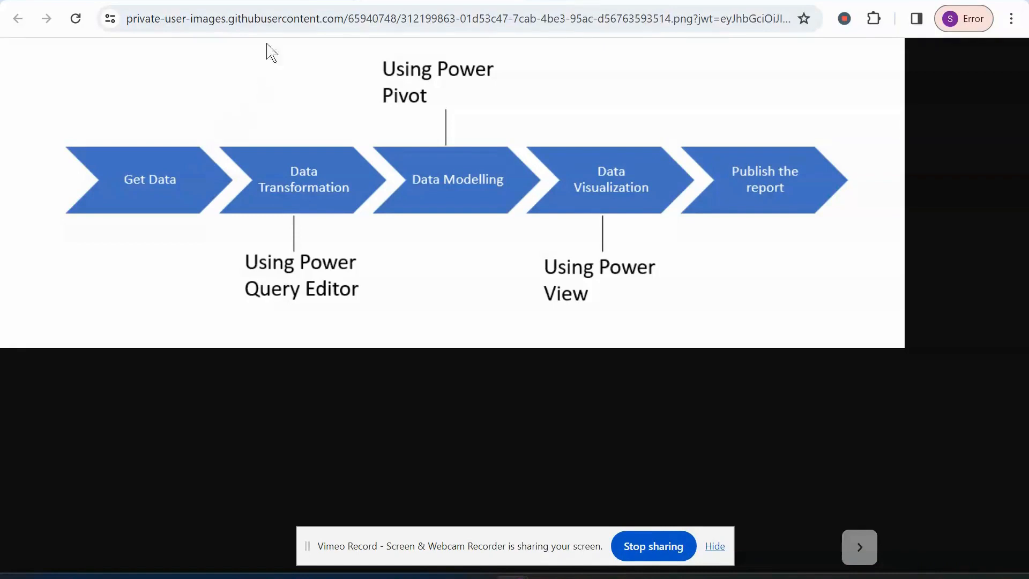
key(alt+Left)
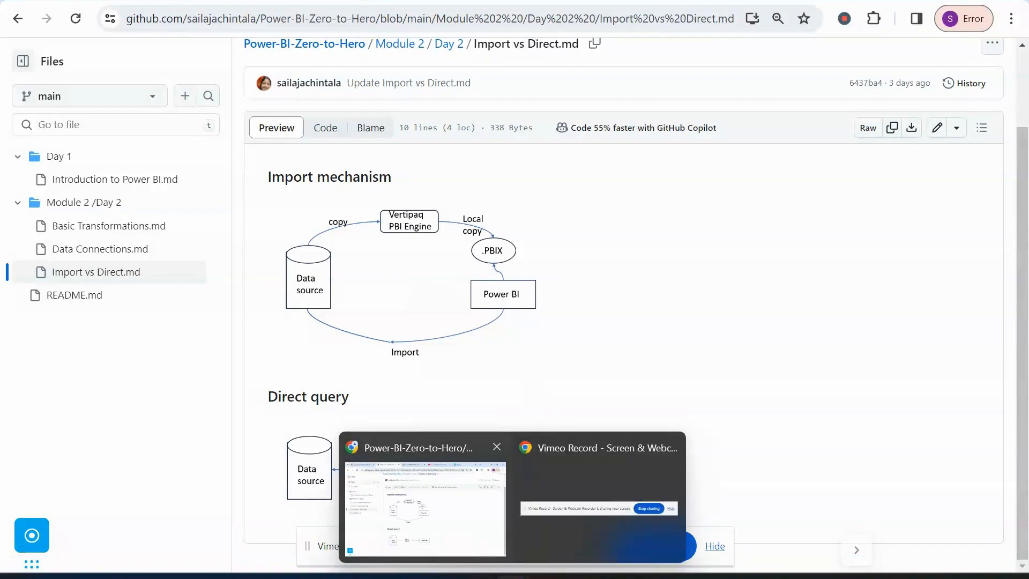
mouse_move(477, 576)
click(478, 498)
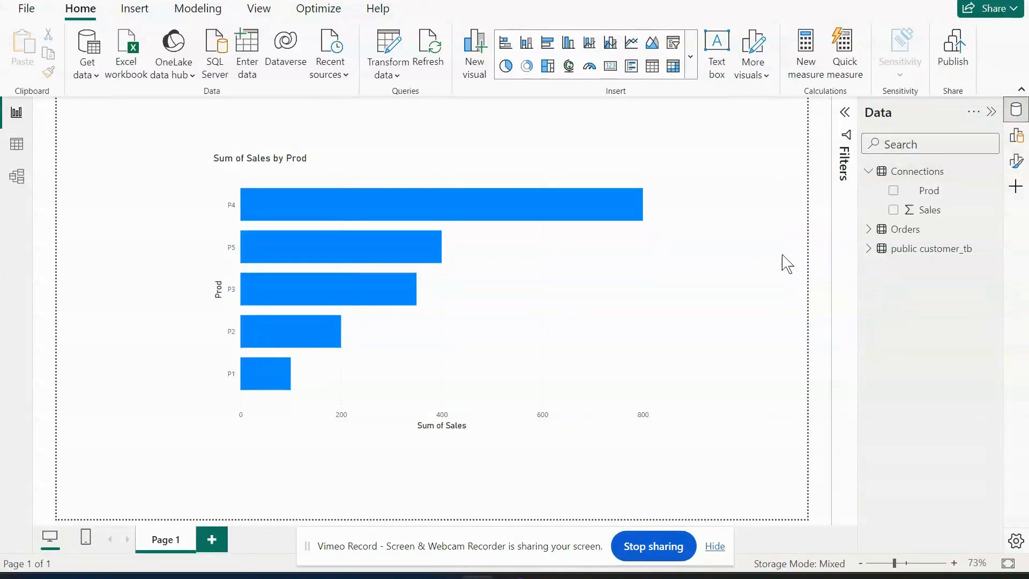
Reopen the Import vs Direct page in Chrome to study the Direct query diagram, and go back to Power BI.
mouse_move(510, 577)
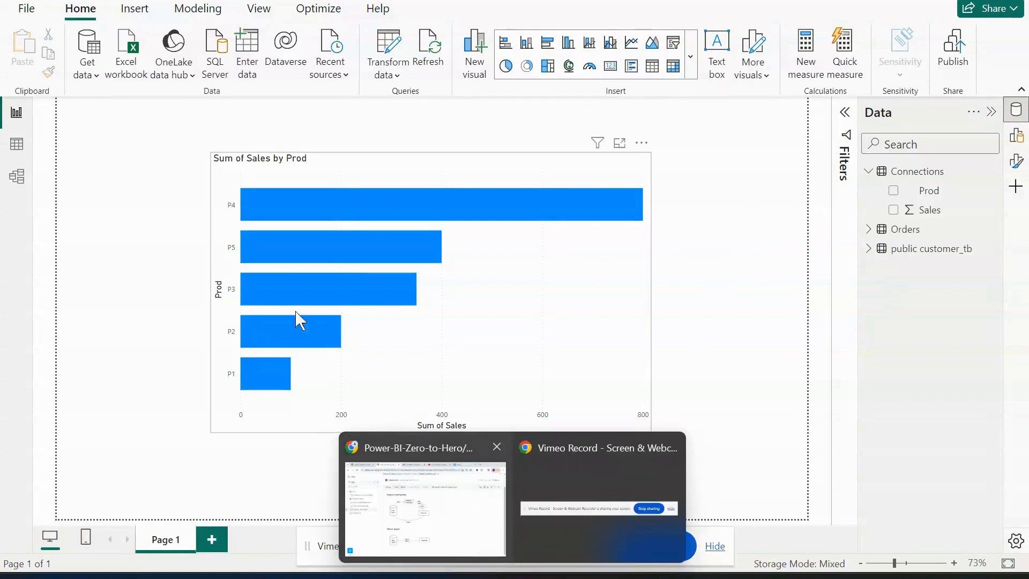
click(421, 546)
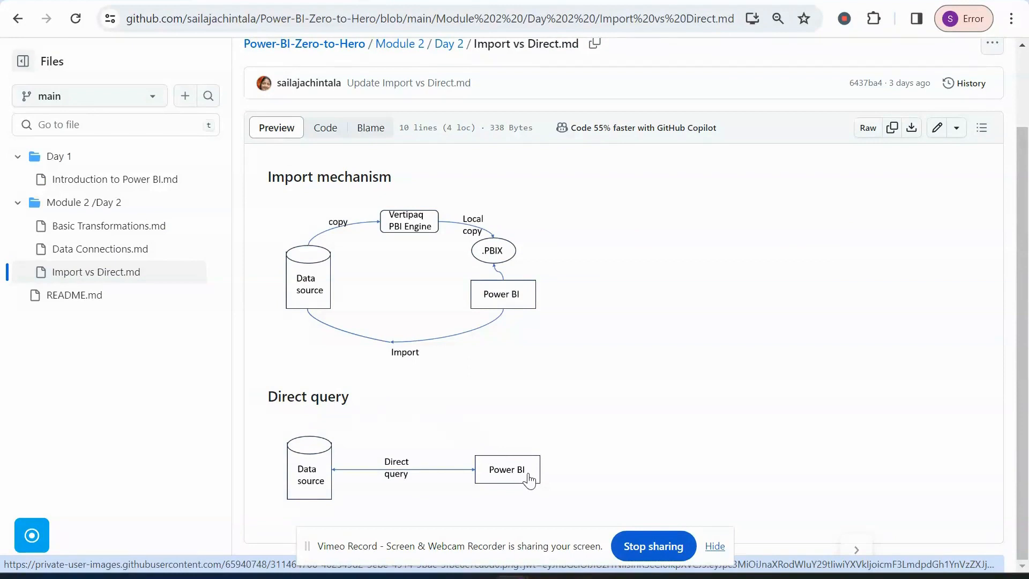
mouse_move(491, 567)
click(487, 466)
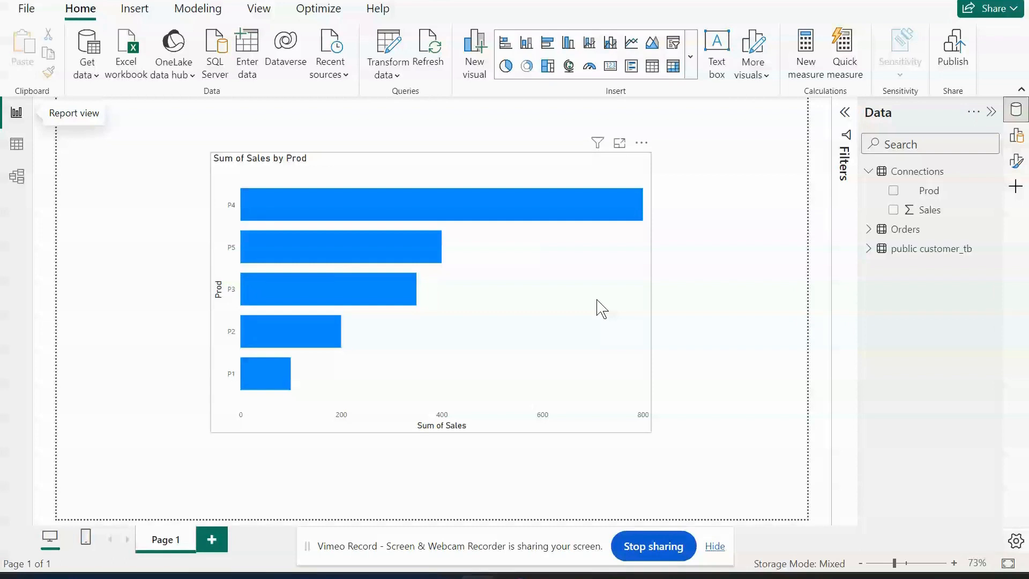
Open the Power Query Editor, examine the public customer_tb query, and close the editor.
click(396, 79)
click(403, 104)
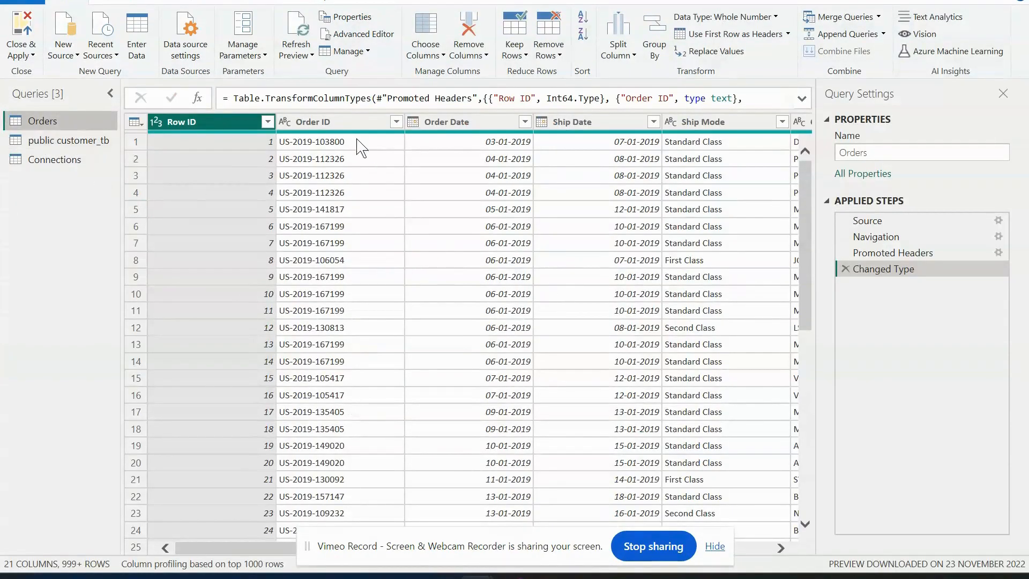
click(71, 141)
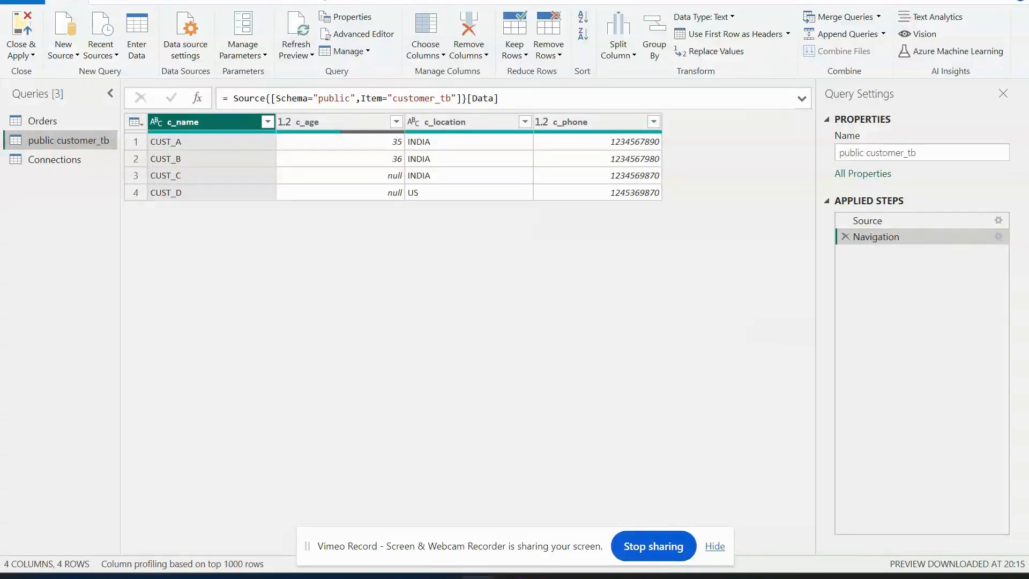
click(1012, 1)
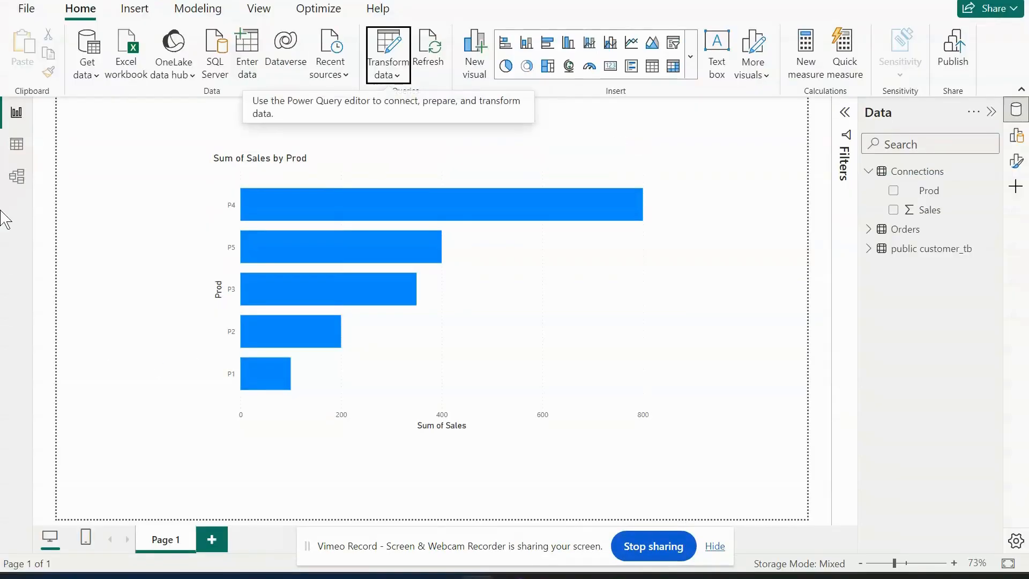
In model view, collapse the properties, rearrange the Connections and public customer_tb cards, and show the storage mode details of public customer_tb.
click(7, 178)
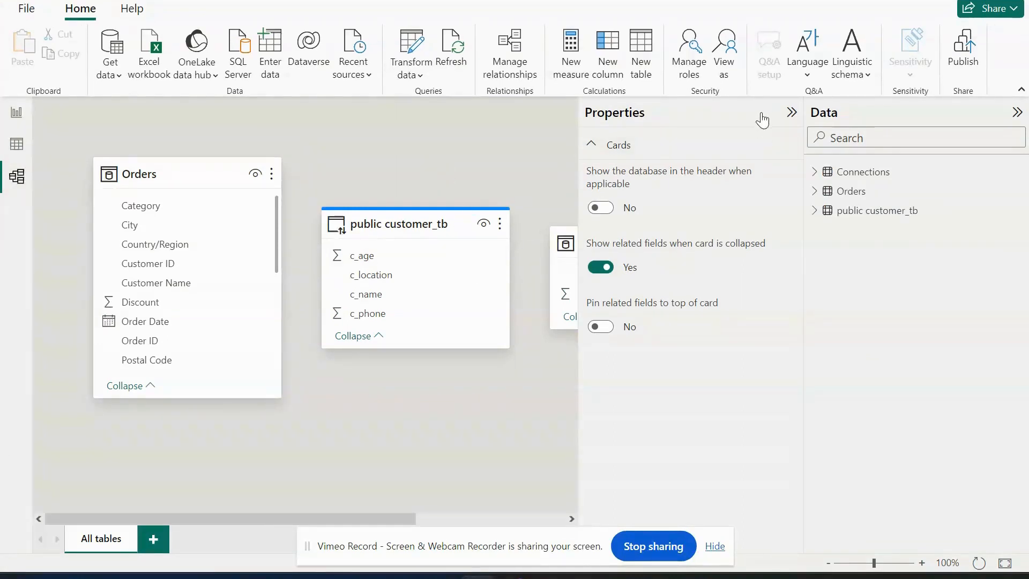
click(793, 113)
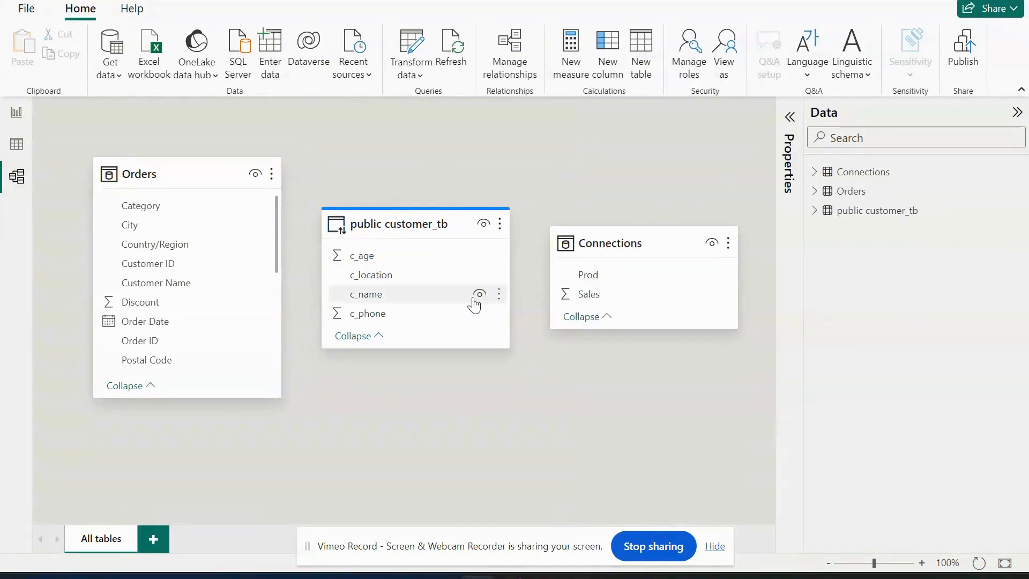
drag(418, 228, 481, 401)
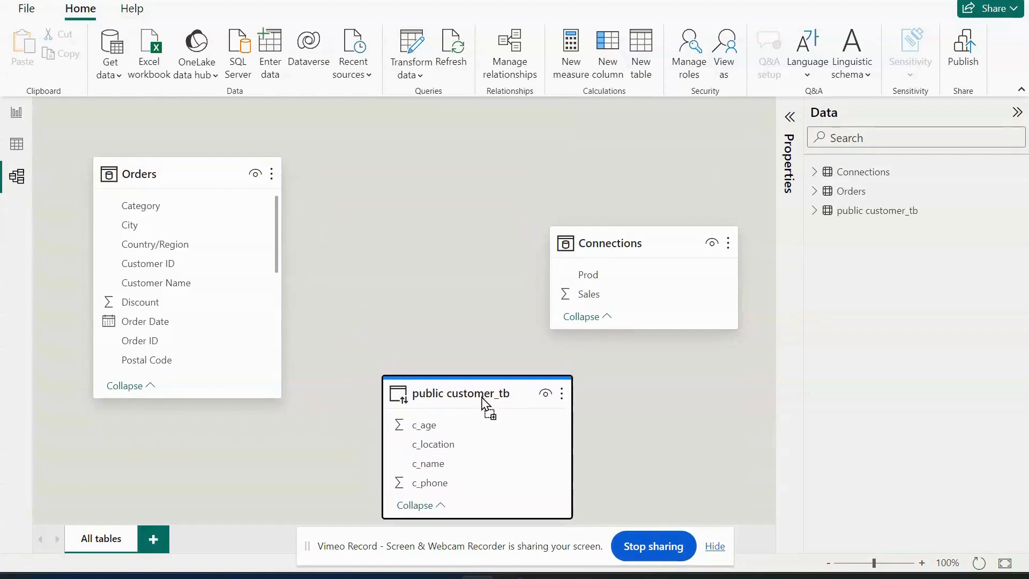
drag(654, 230, 435, 130)
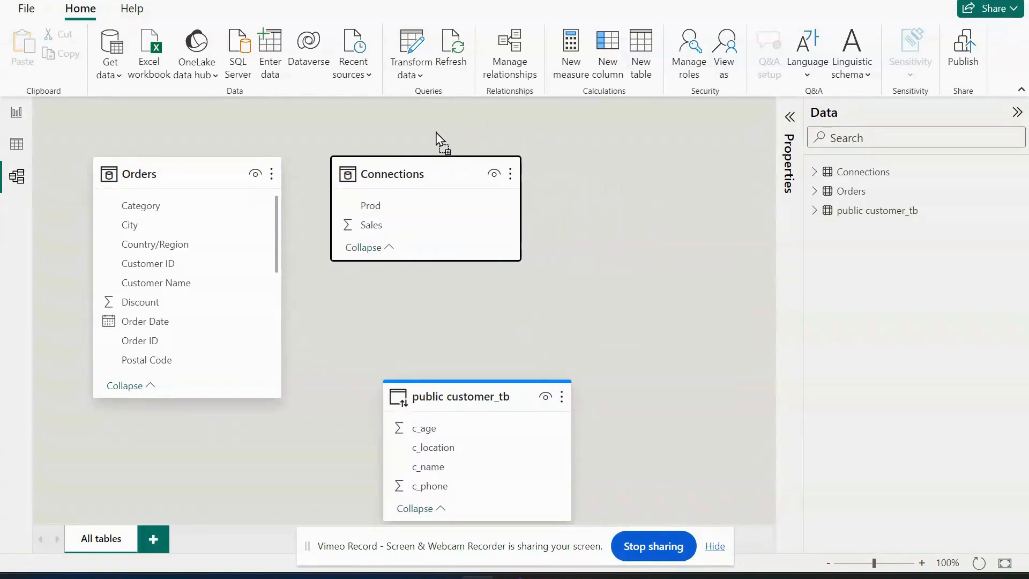
click(467, 397)
drag(467, 397, 563, 314)
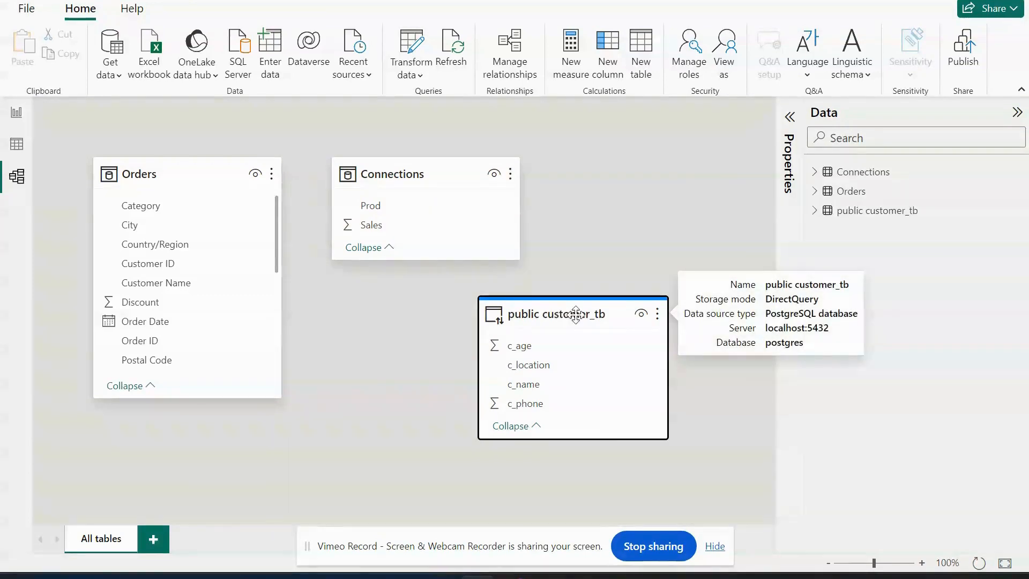
mouse_move(558, 318)
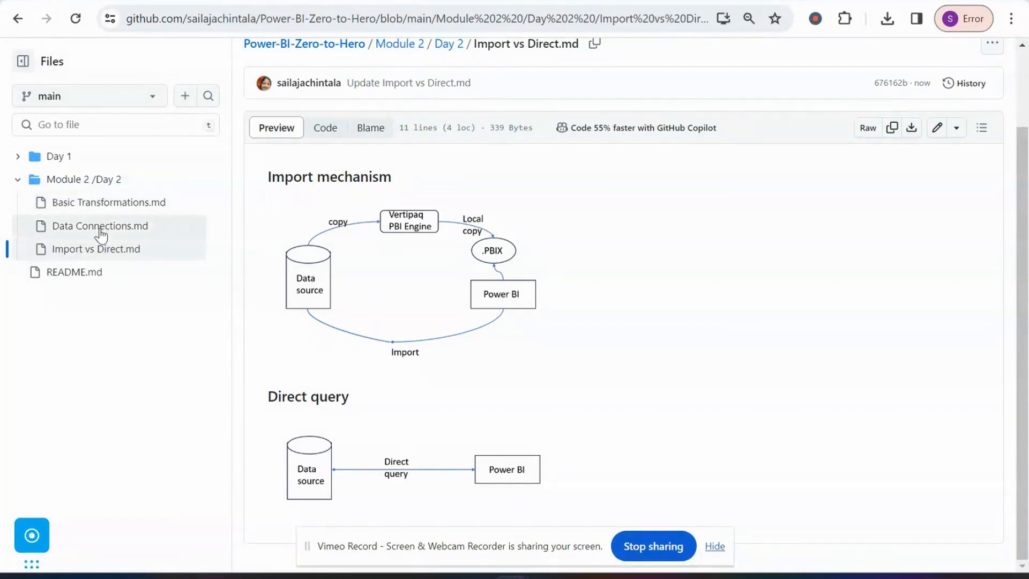
Highlight the Introduction and Data Connections in Power BI topics under Day 2 in the GitHub README, and return to the Import vs Direct page.
click(72, 2)
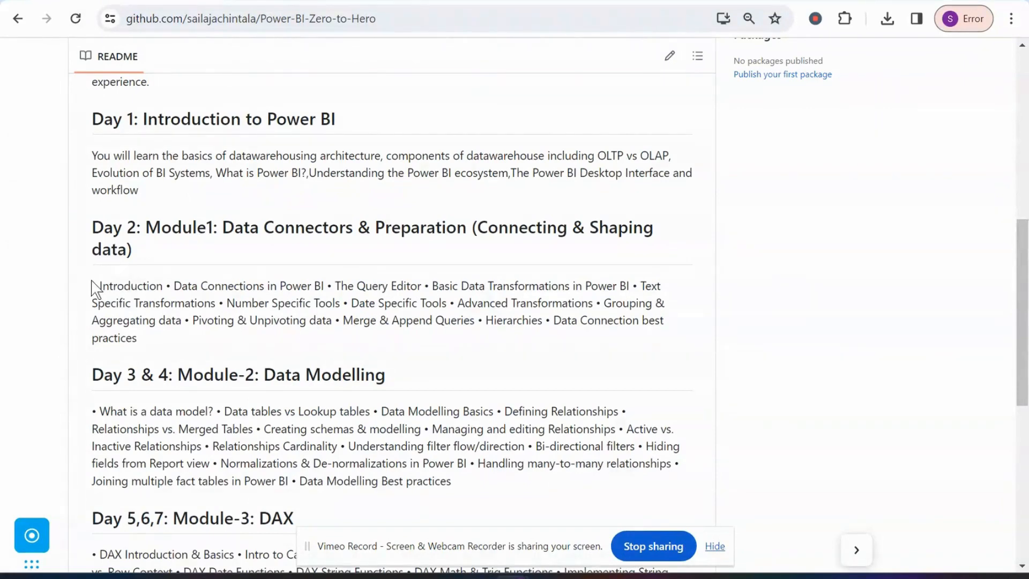
drag(92, 285, 326, 287)
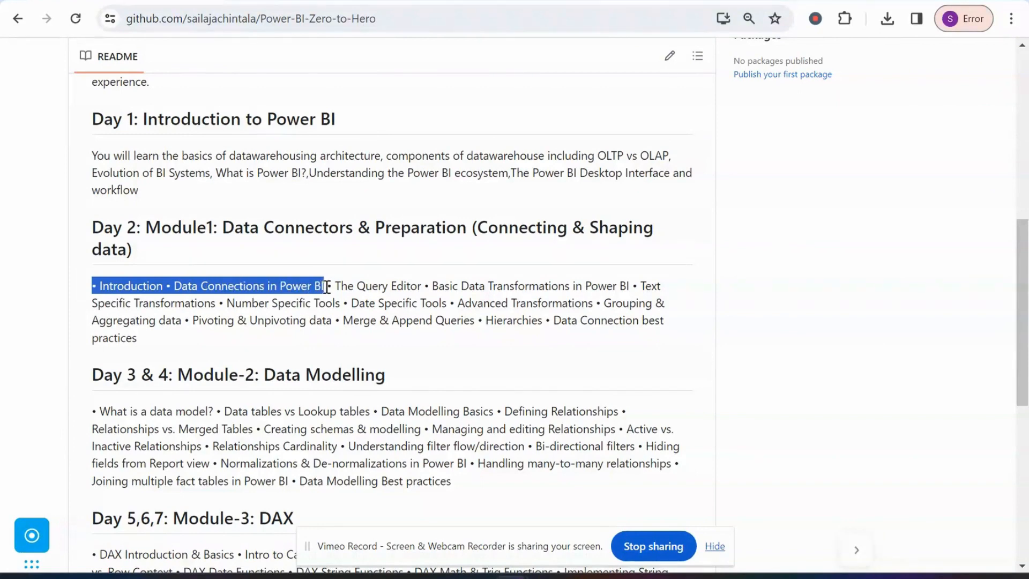
click(325, 2)
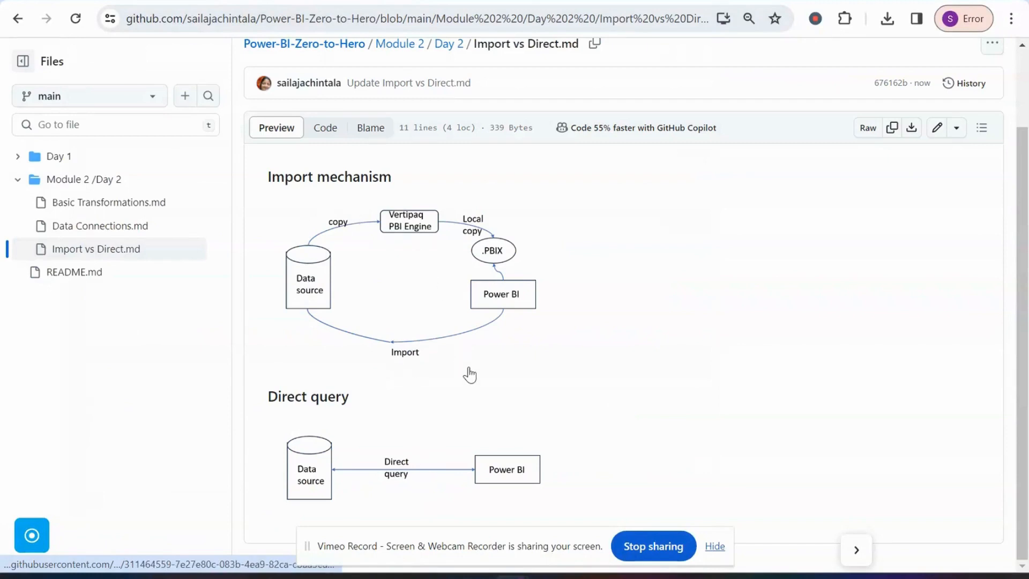